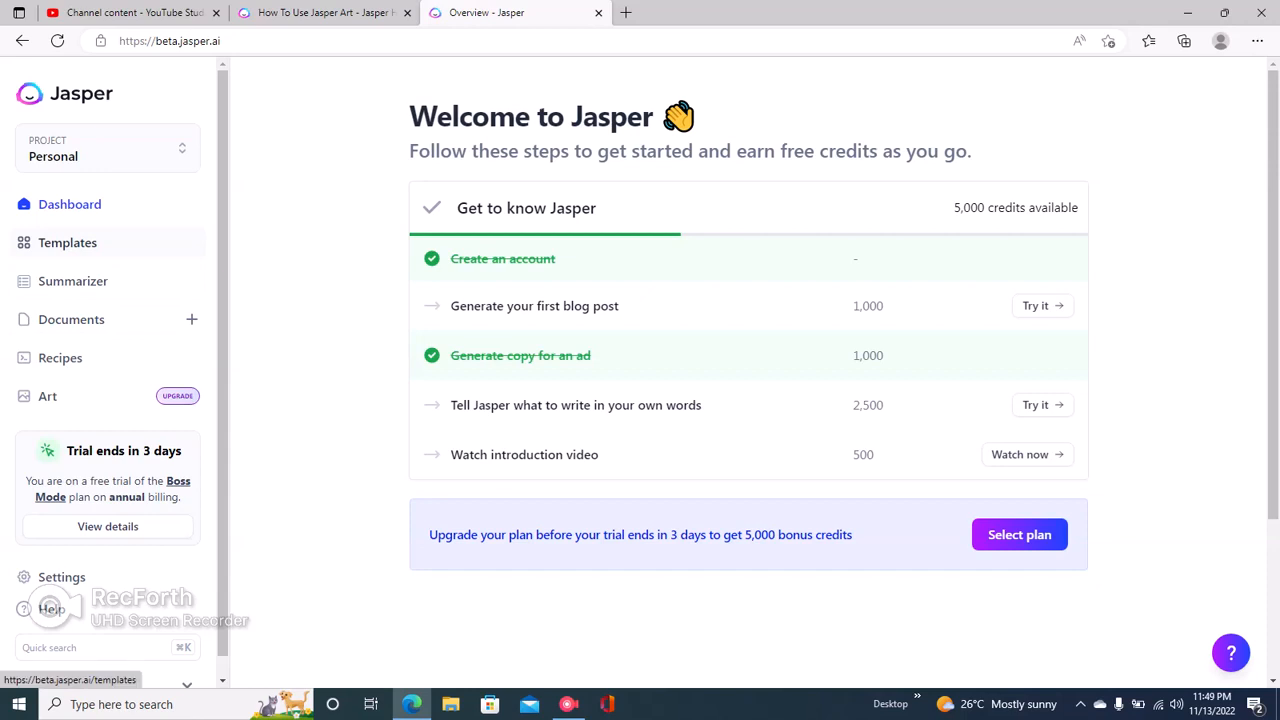
# Open the template library and browse through the available templates
pyautogui.click(67, 242)
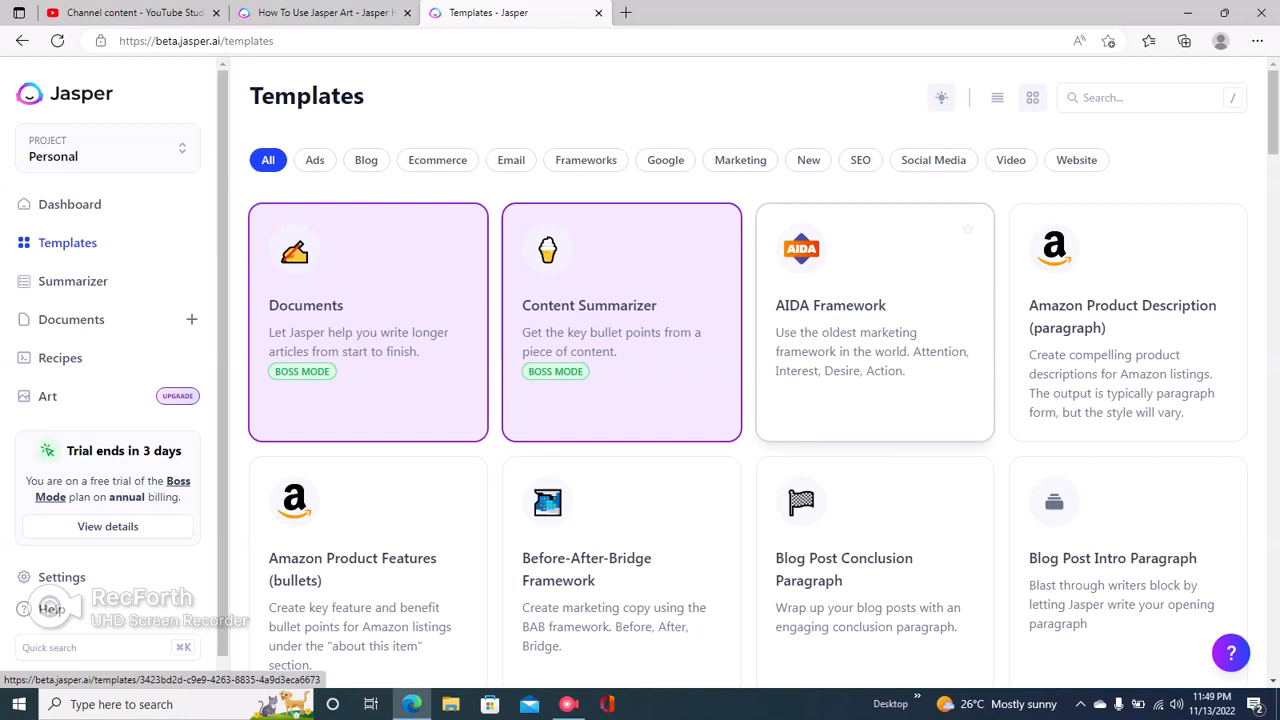
pyautogui.scroll(-10, 875, 320)
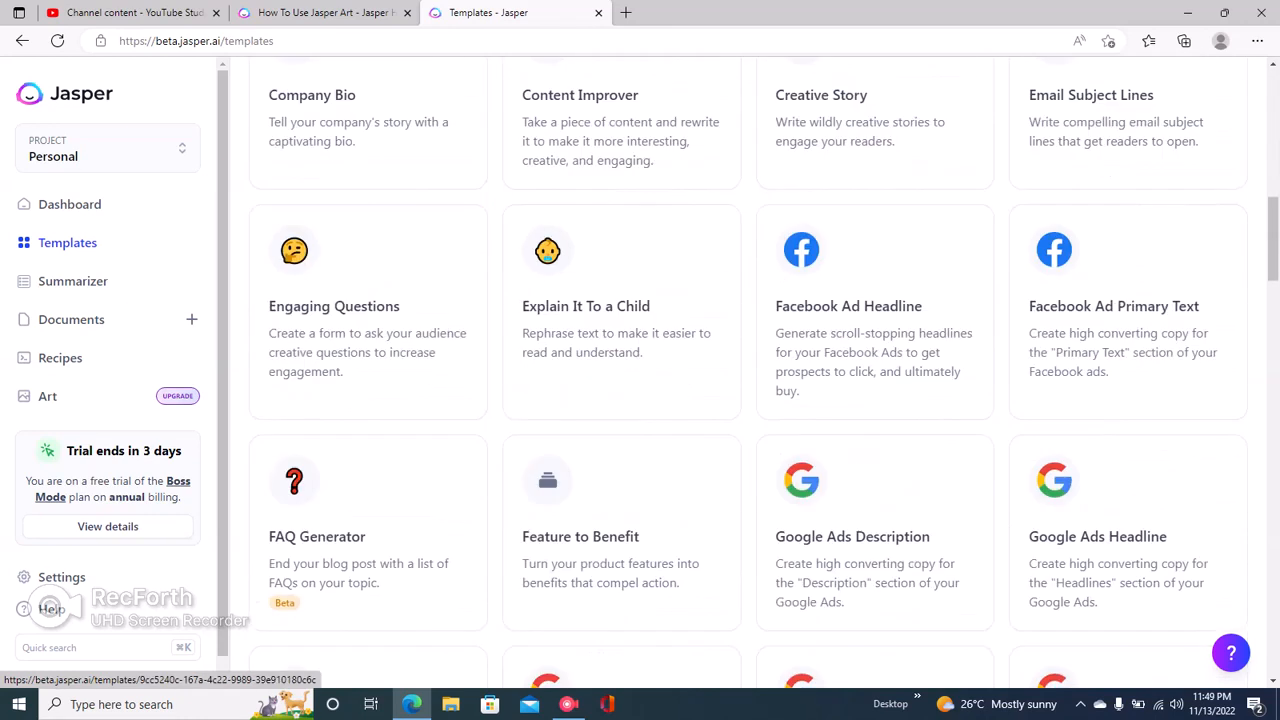
pyautogui.scroll(-7, 875, 320)
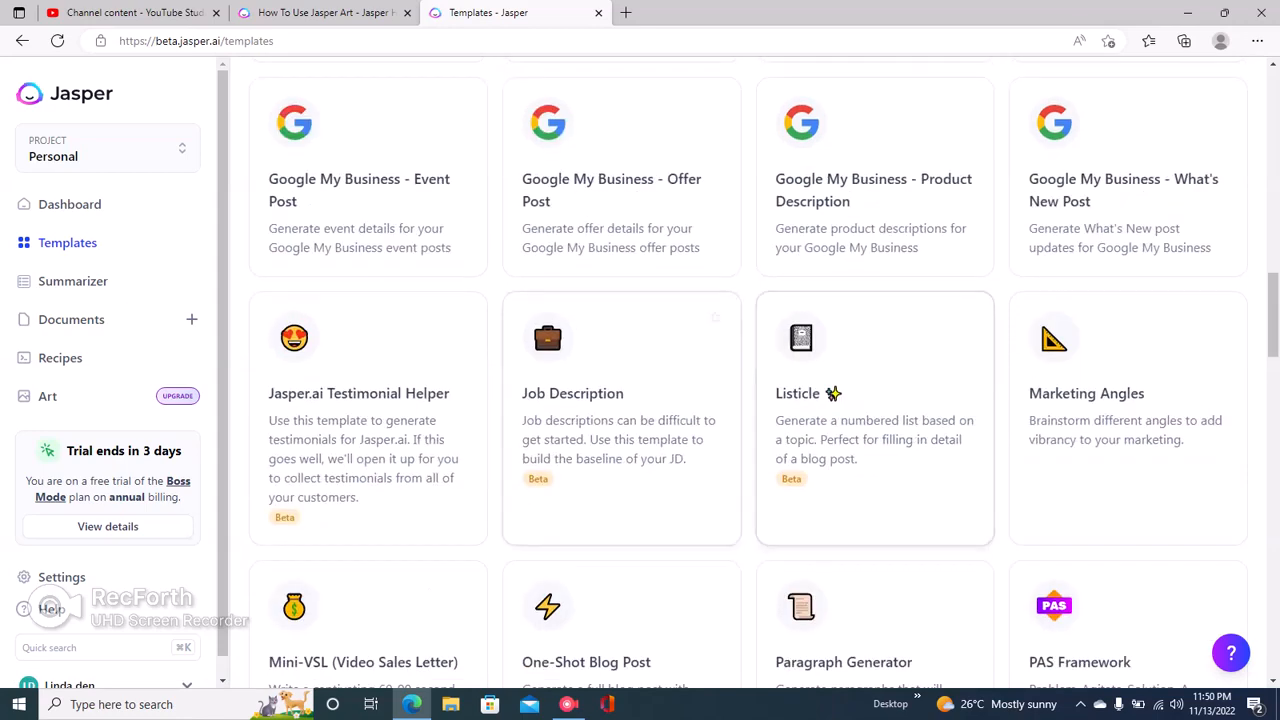
pyautogui.scroll(-2, 750, 370)
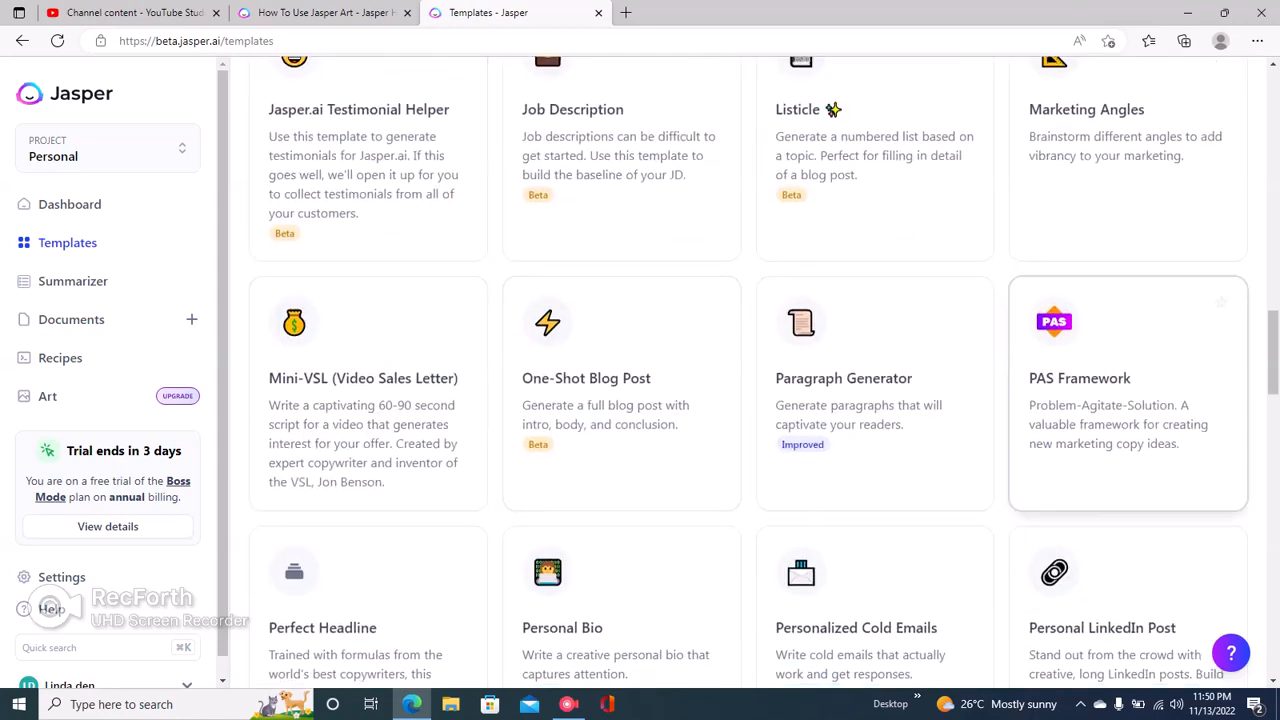
pyautogui.scroll(18, 621, 300)
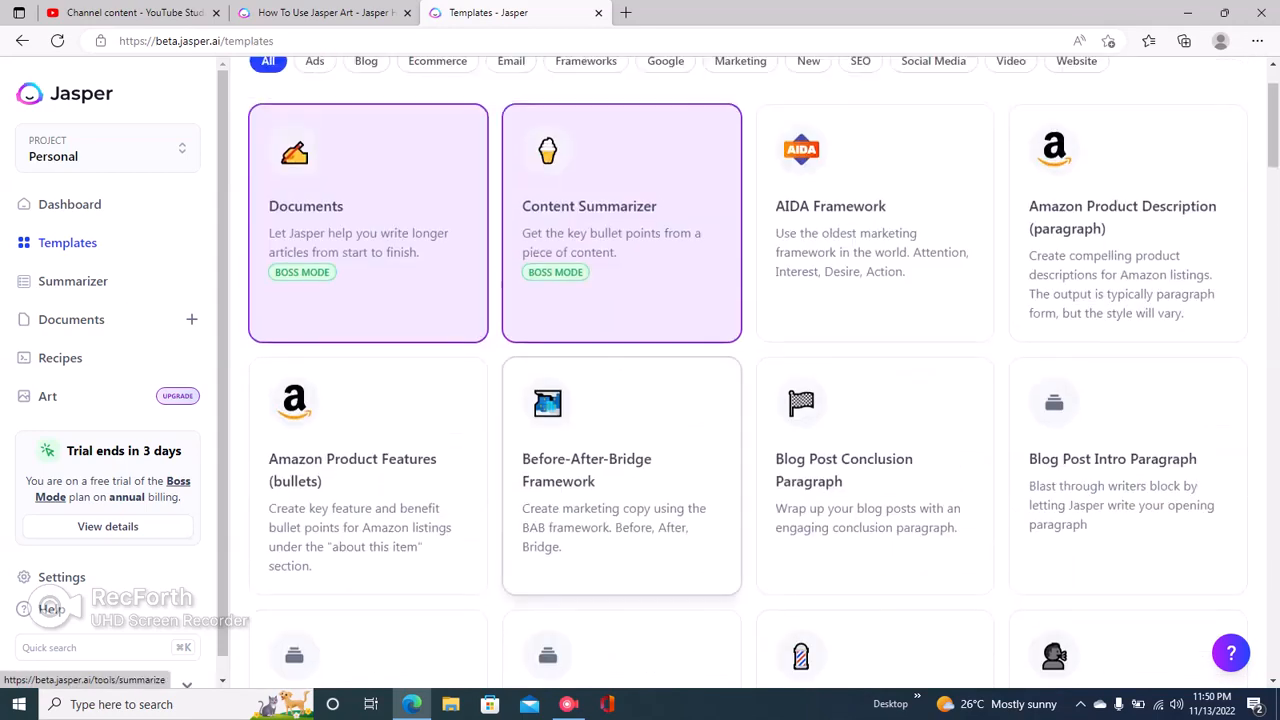
pyautogui.scroll(1, 621, 390)
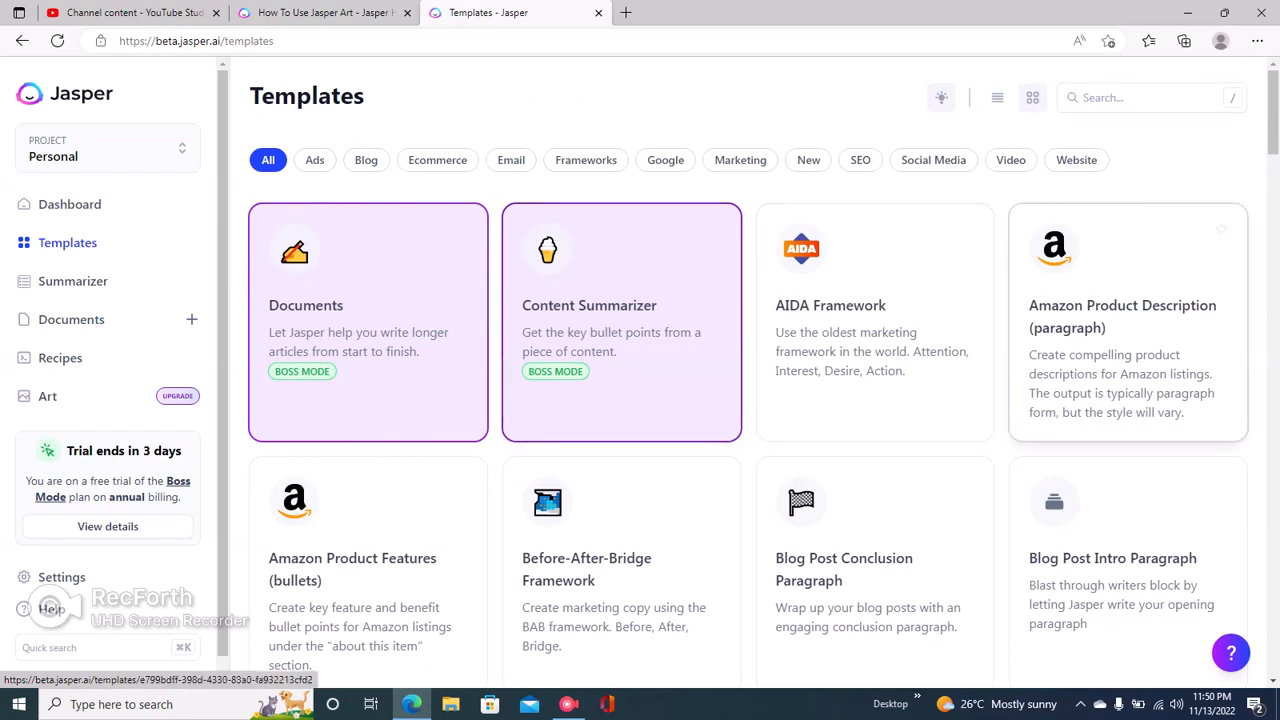
# Open the Amazon Product Description (paragraph) template from the template library
pyautogui.click(1128, 320)
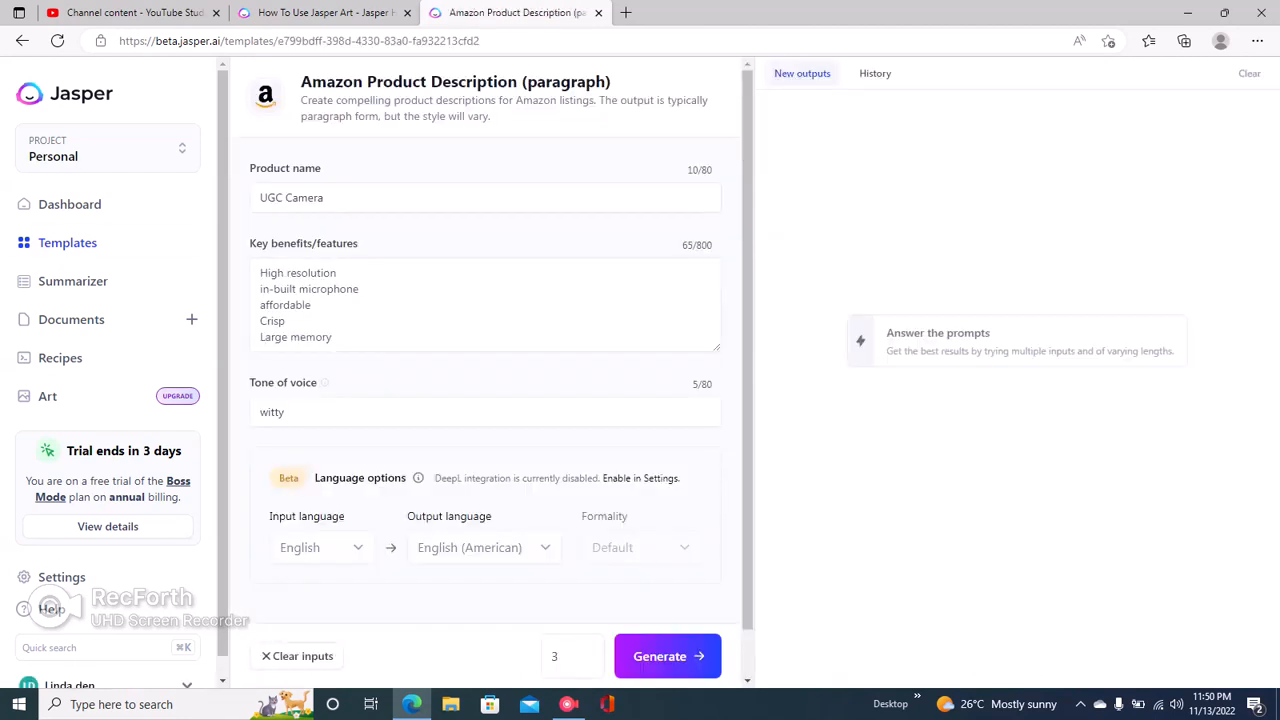
pyautogui.click(67, 242)
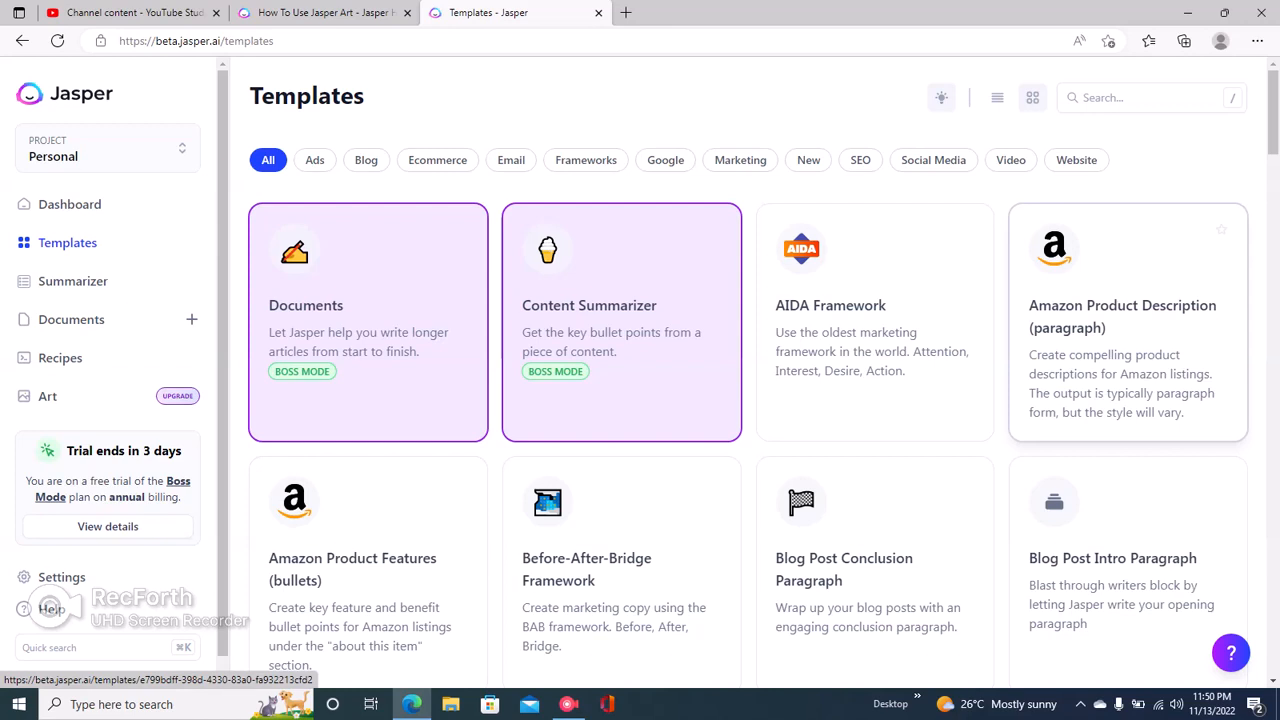
pyautogui.click(1128, 320)
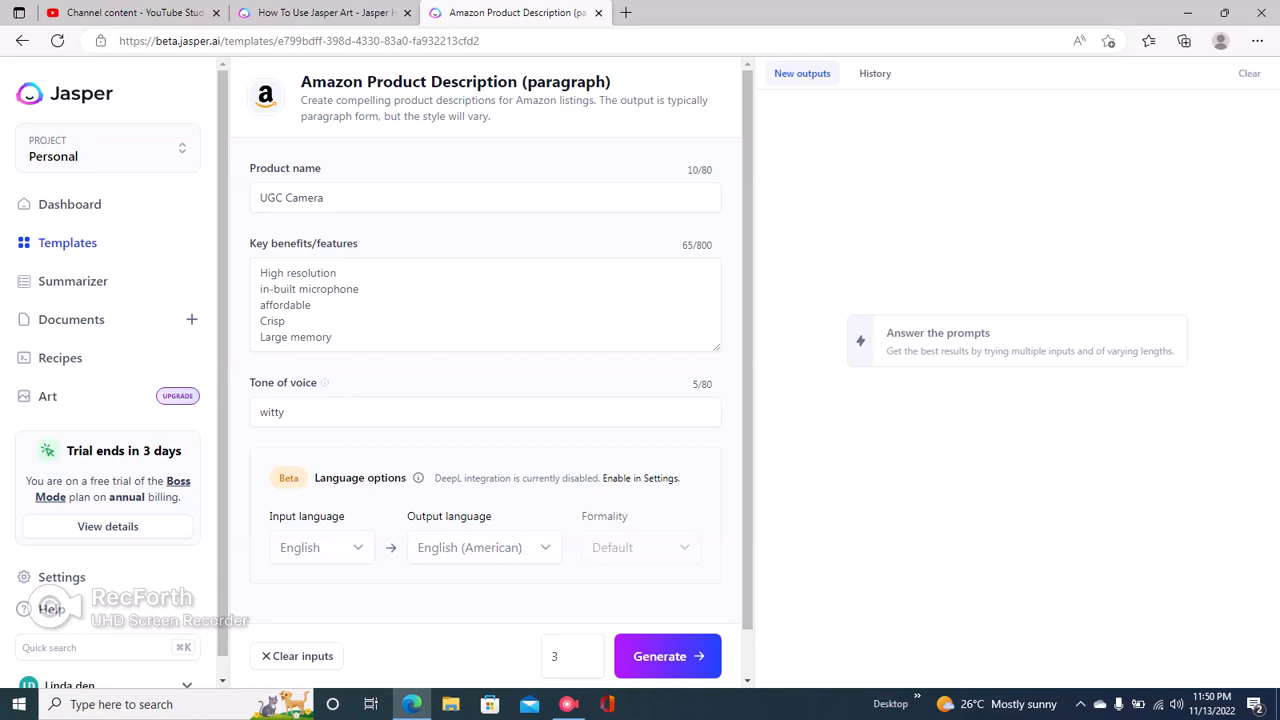
# Examine the product name, key benefits/features and tone of voice entries in the product description form
pyautogui.moveTo(250, 168); pyautogui.dragTo(330, 169)
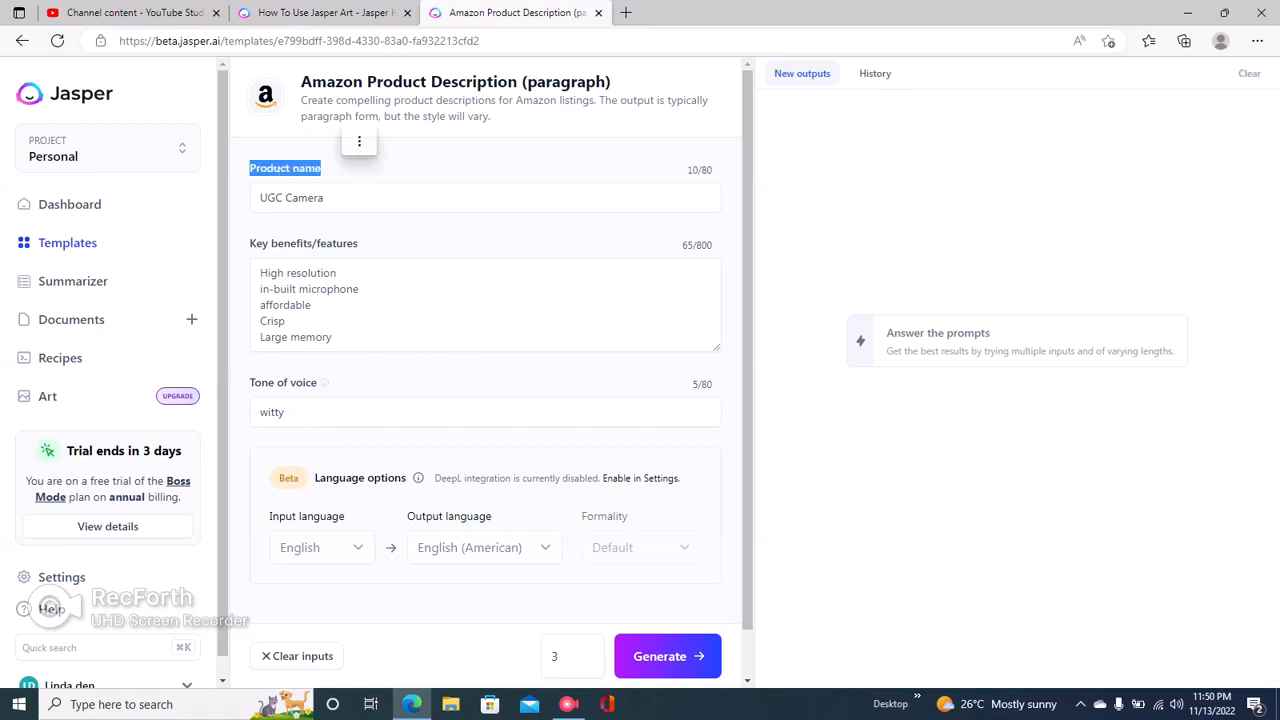
pyautogui.click(335, 170)
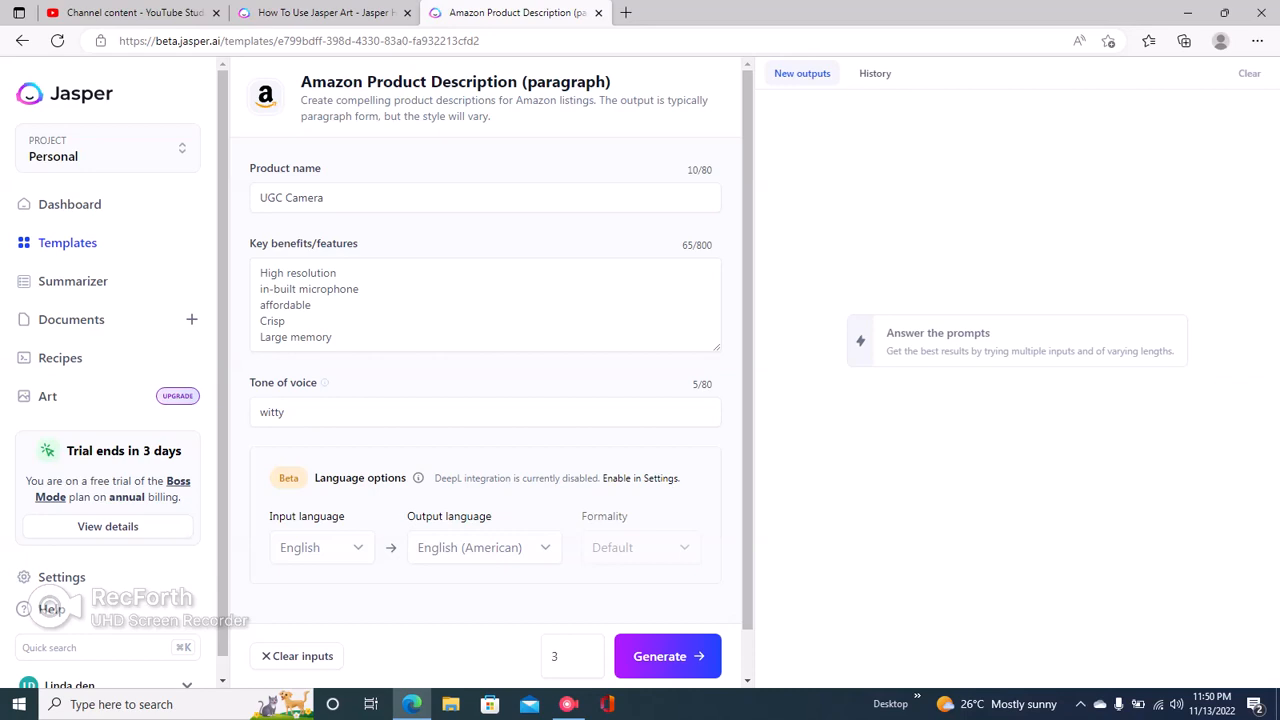
pyautogui.moveTo(260, 198); pyautogui.dragTo(325, 198)
pyautogui.click(328, 198)
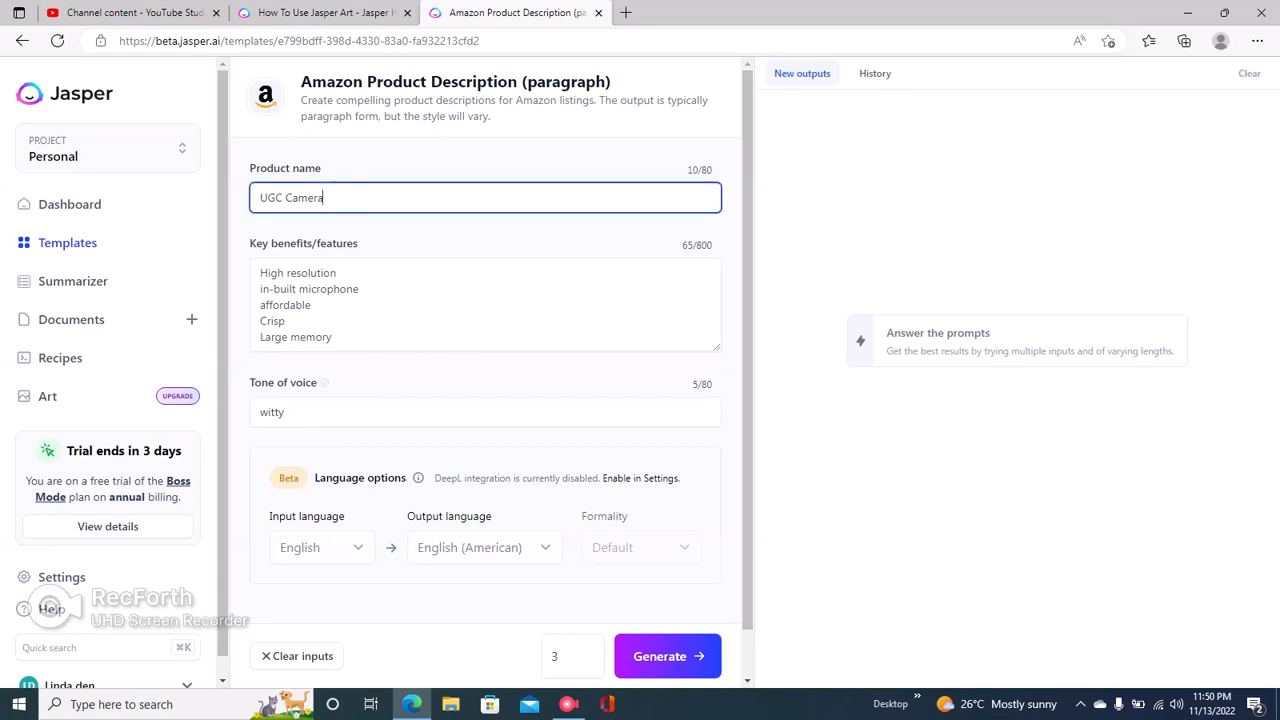
pyautogui.moveTo(249, 243); pyautogui.dragTo(358, 243)
pyautogui.click(316, 289)
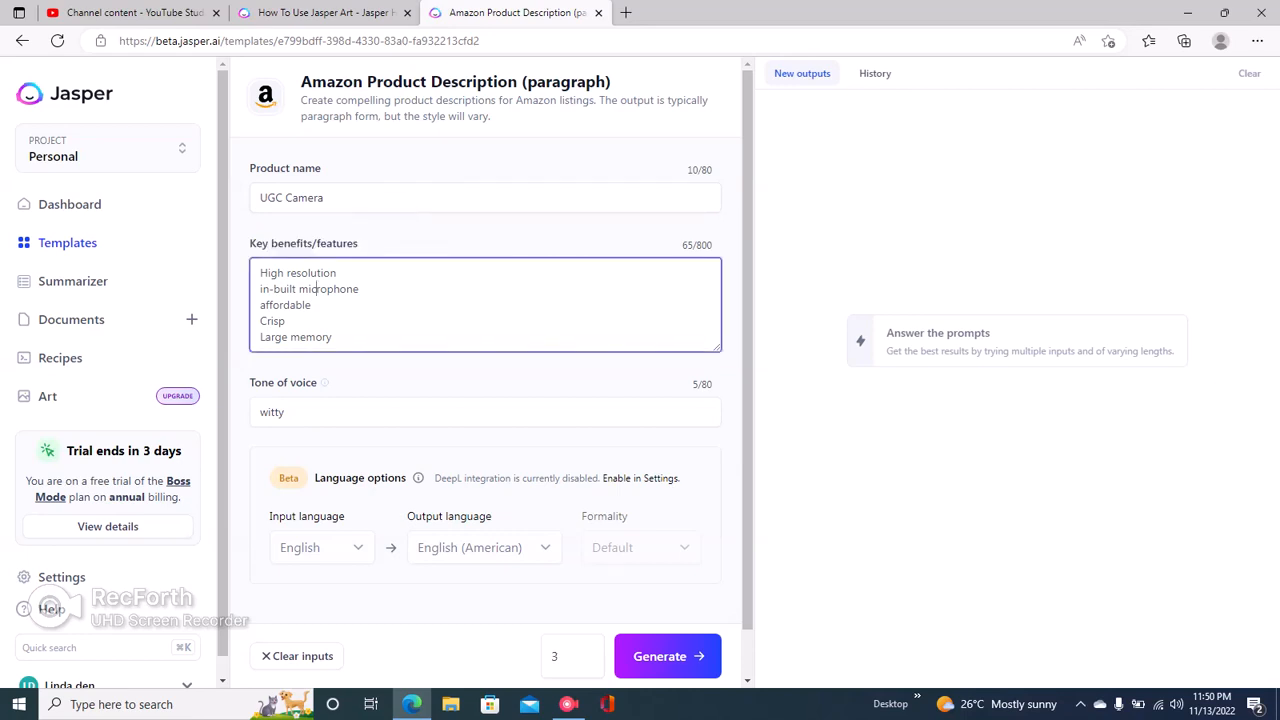
pyautogui.moveTo(260, 272); pyautogui.dragTo(332, 337)
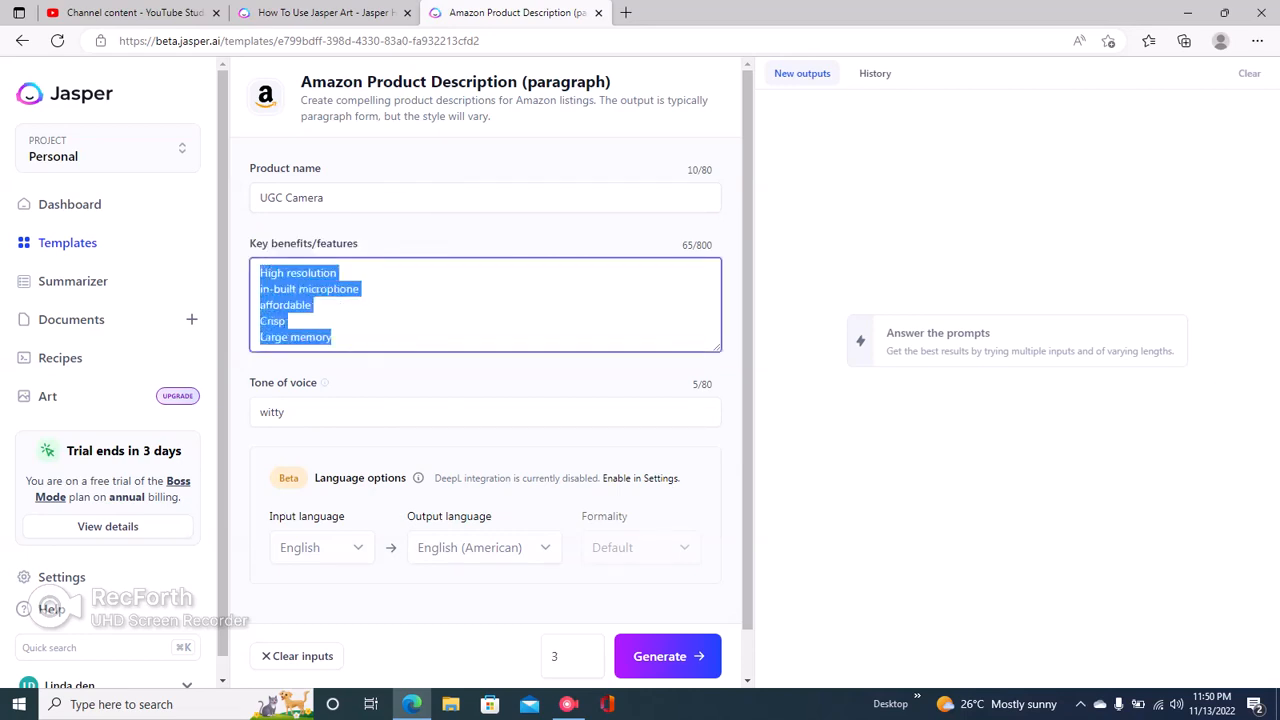
pyautogui.click(332, 337)
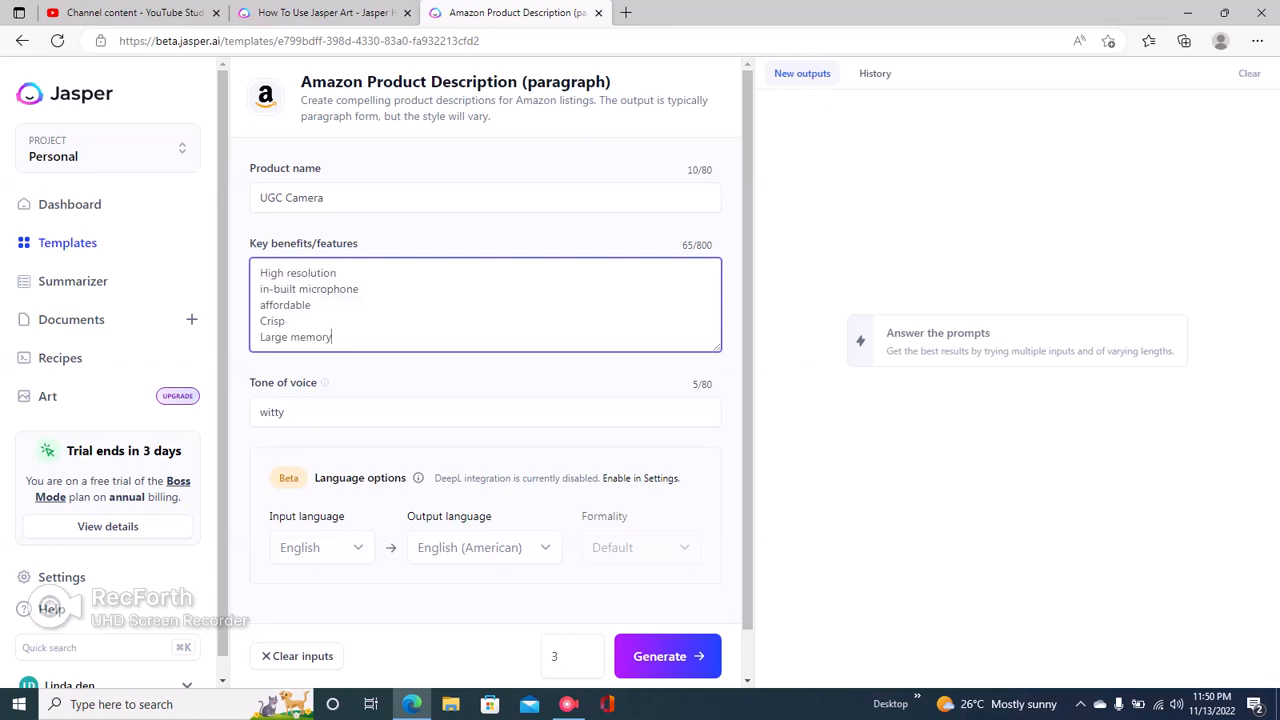
pyautogui.moveTo(250, 383); pyautogui.dragTo(317, 383)
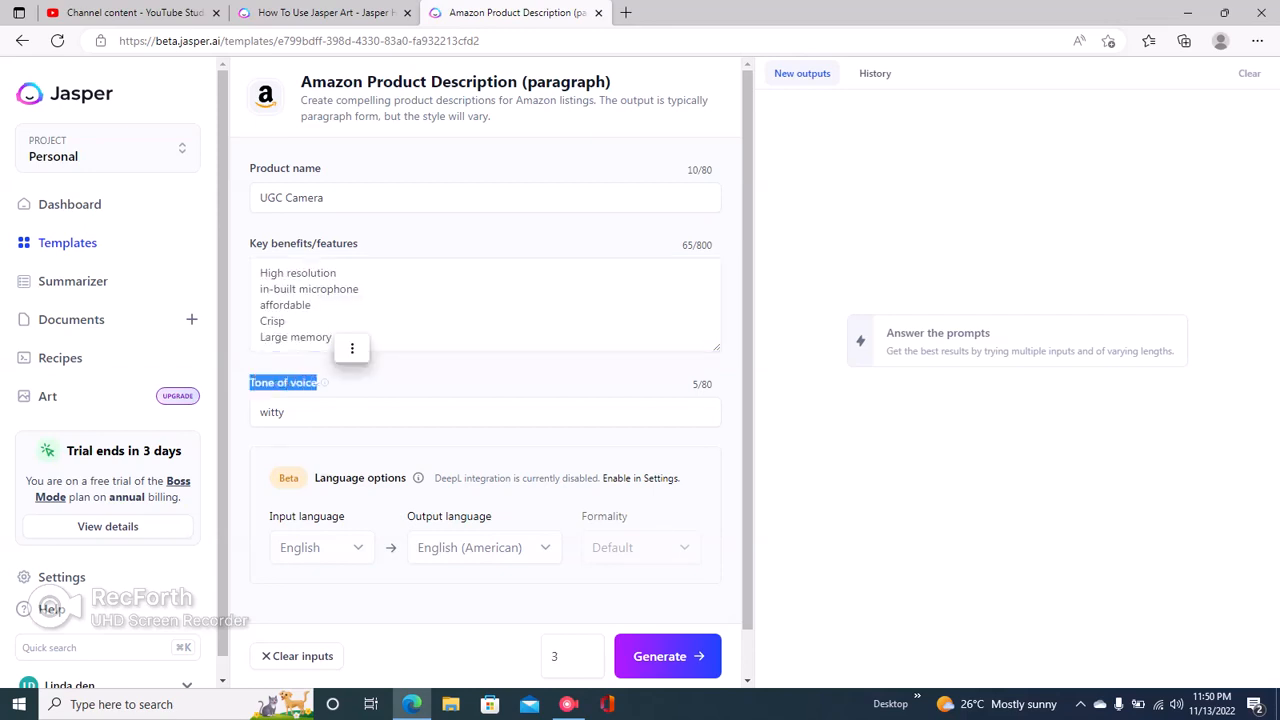
pyautogui.click(288, 412)
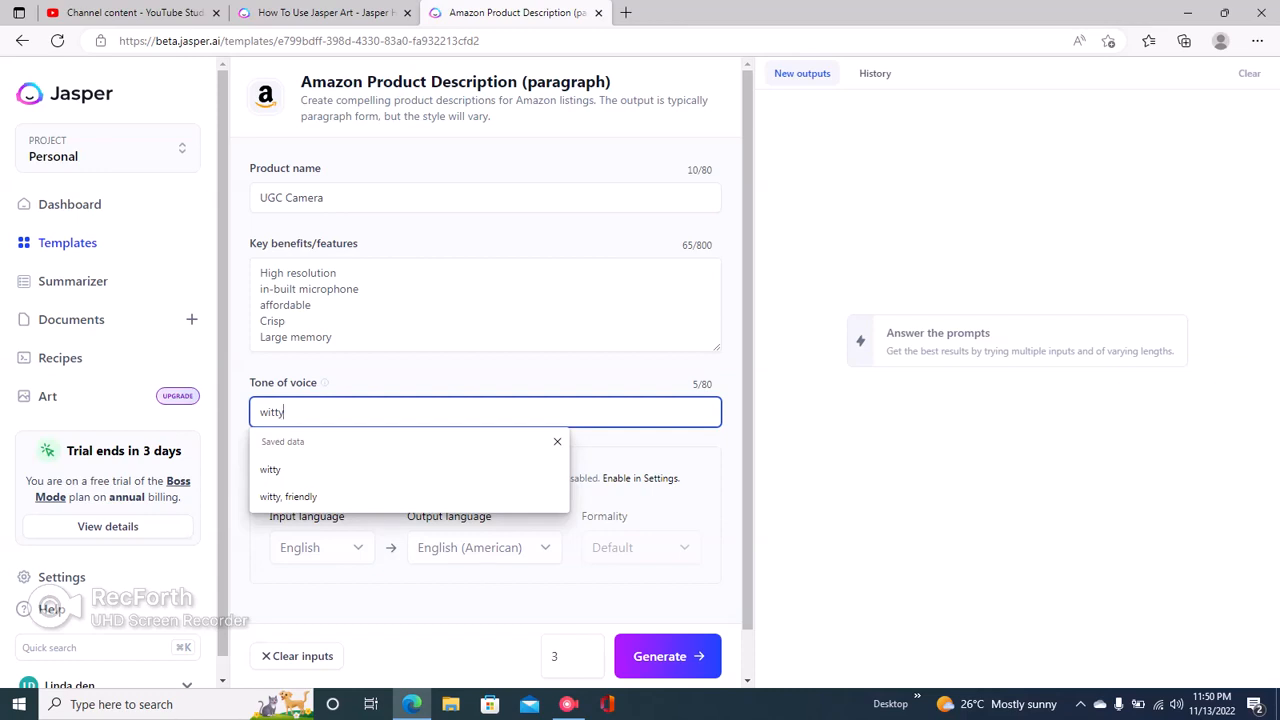
pyautogui.moveTo(250, 383); pyautogui.dragTo(317, 383)
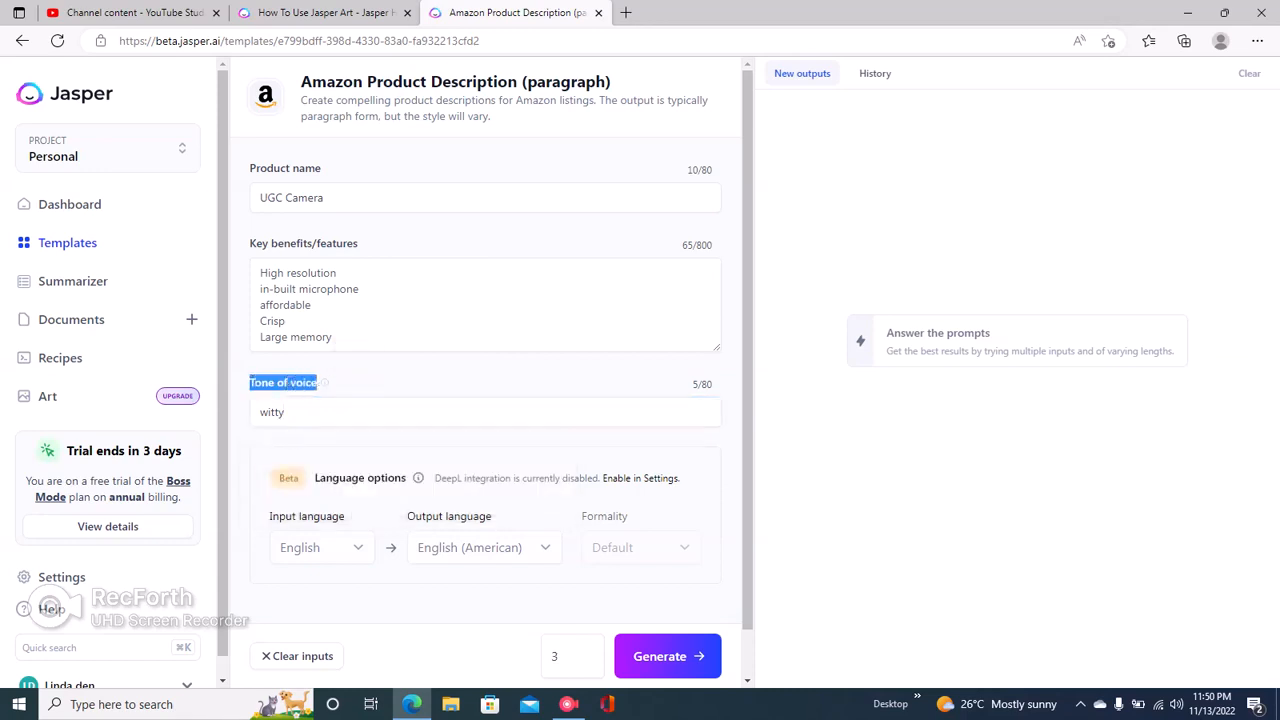
pyautogui.click(312, 384)
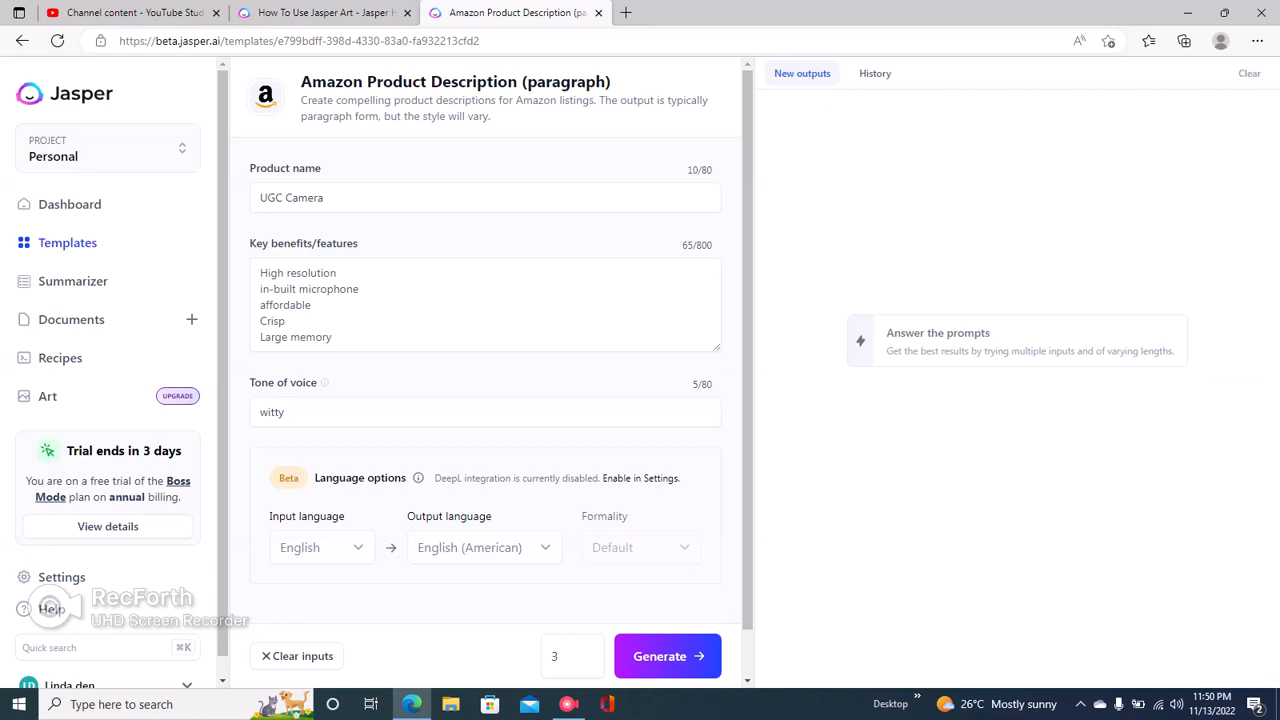
# Generate product descriptions for the UGC Camera in a witty tone and copy the first output
pyautogui.click(667, 656)
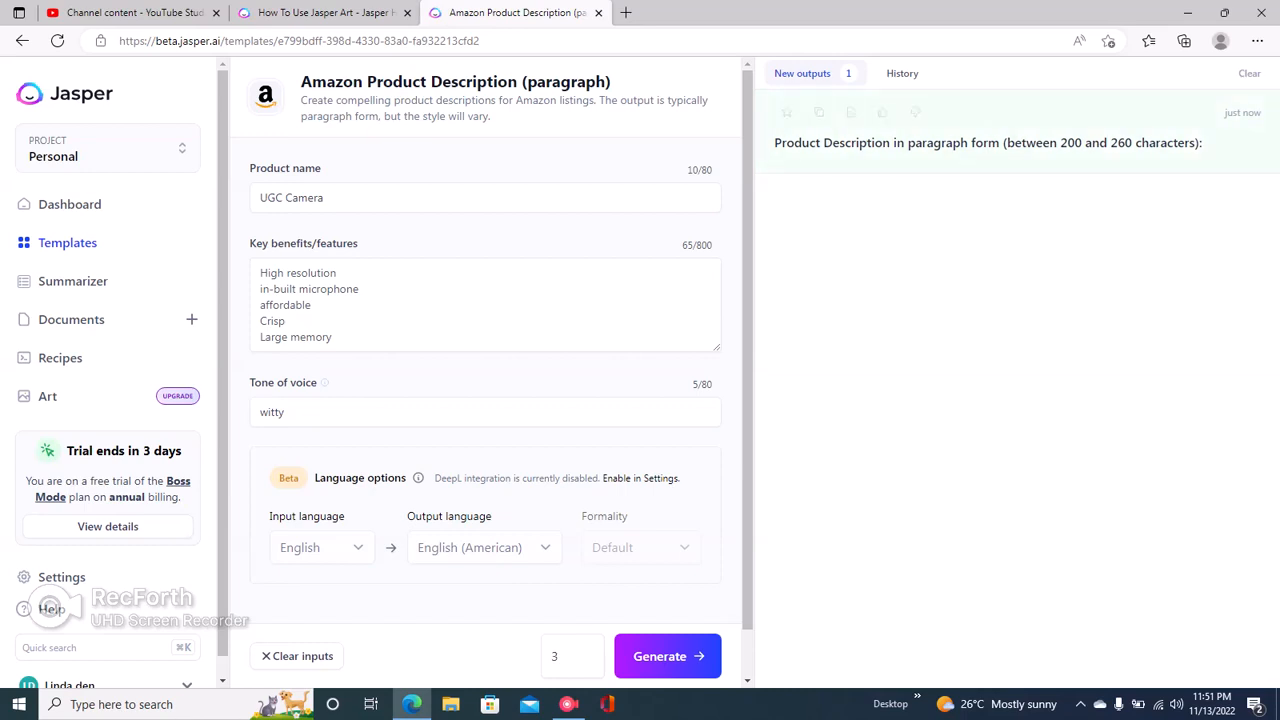
pyautogui.click(667, 656)
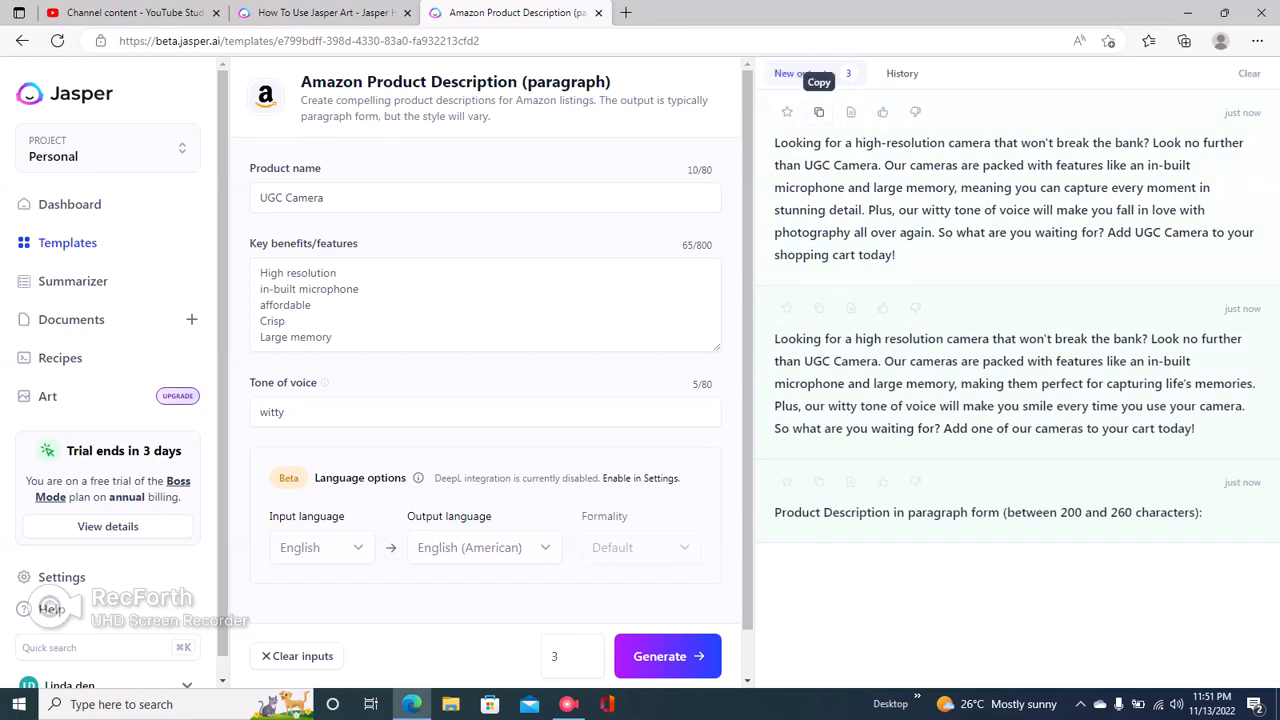
pyautogui.click(819, 111)
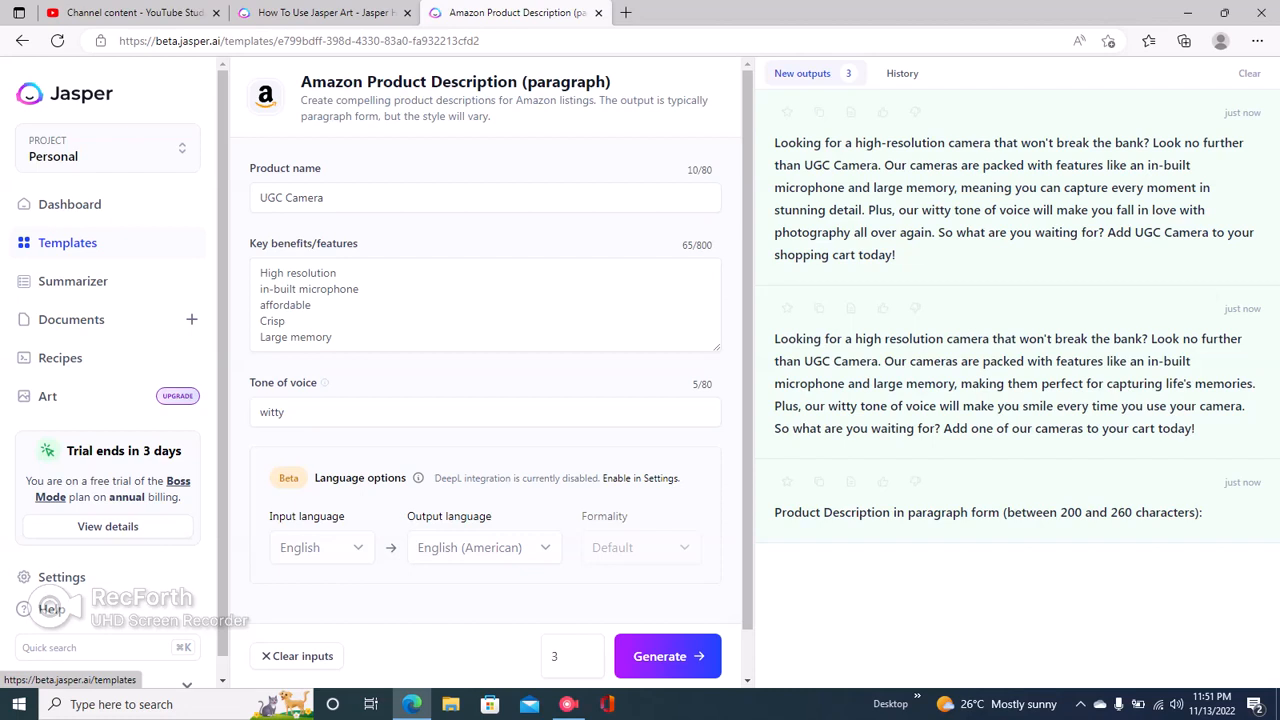
# Open the Amazon Product Features (bullets) template and generate feature bullets for the HTG Flaslight in a fun tone
pyautogui.click(67, 242)
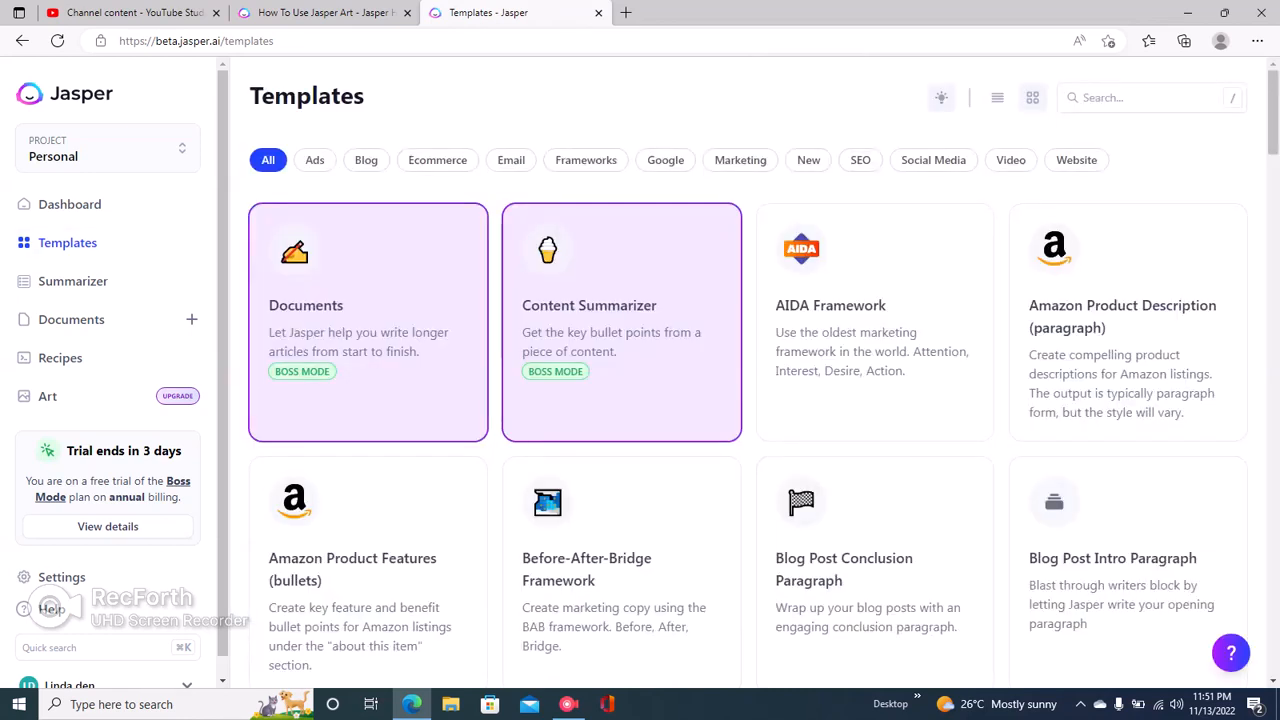
pyautogui.scroll(-3, 764, 372)
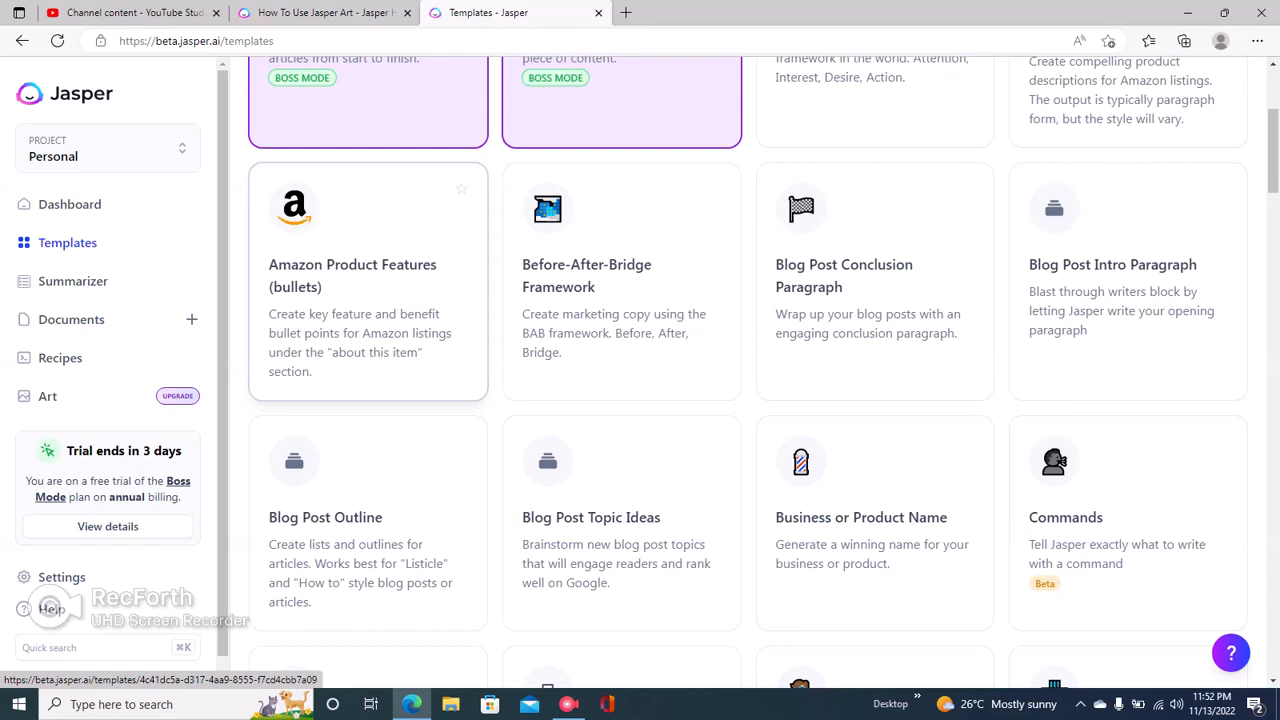
pyautogui.click(368, 280)
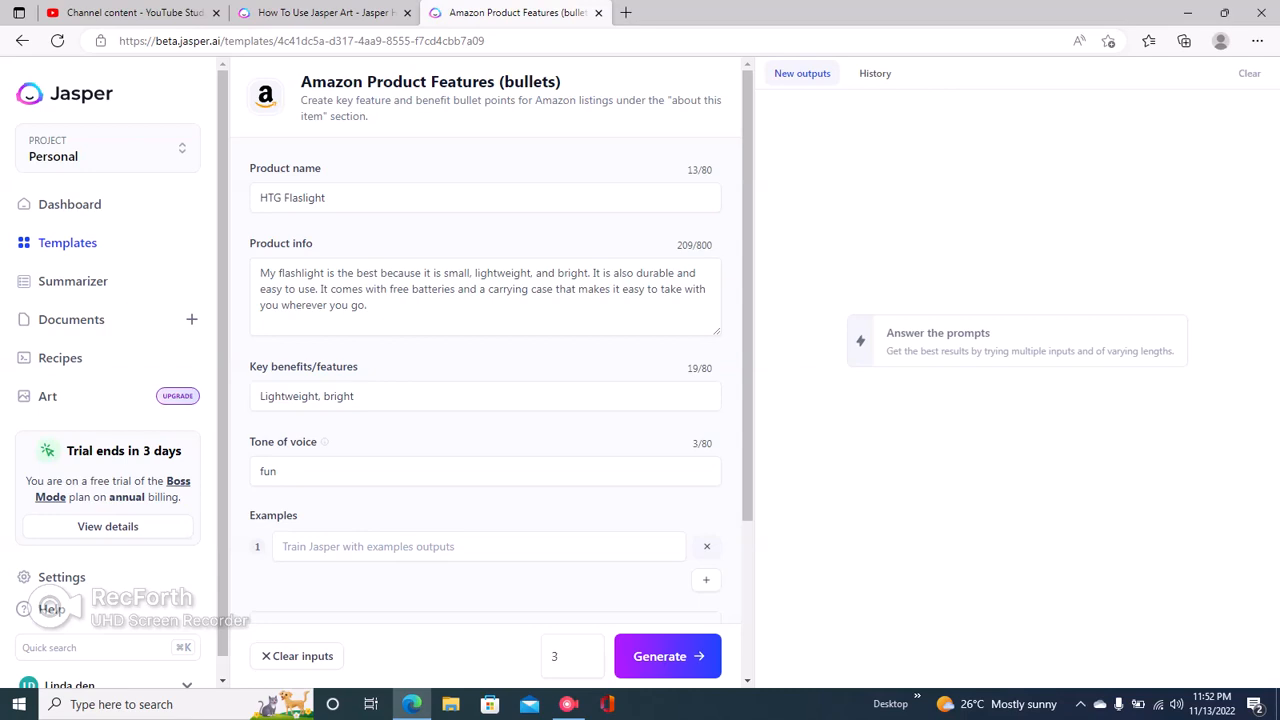
pyautogui.moveTo(250, 367); pyautogui.dragTo(360, 367)
pyautogui.click(400, 368)
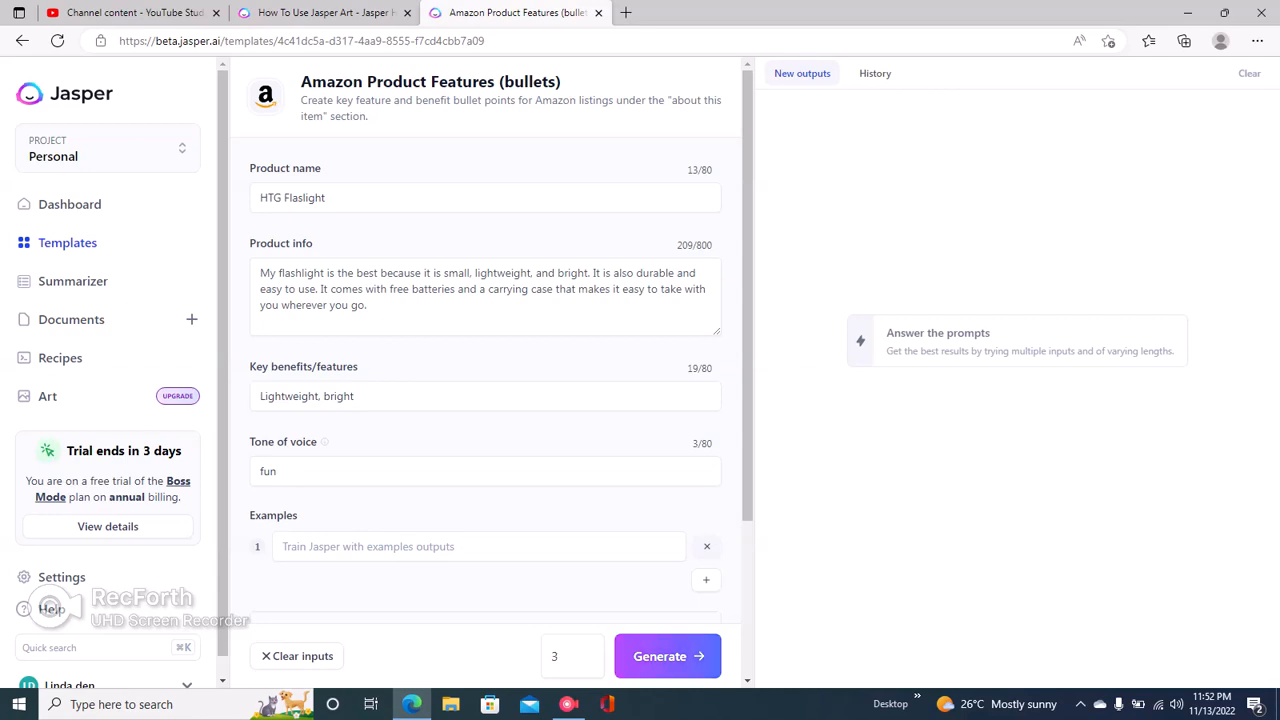
pyautogui.click(667, 656)
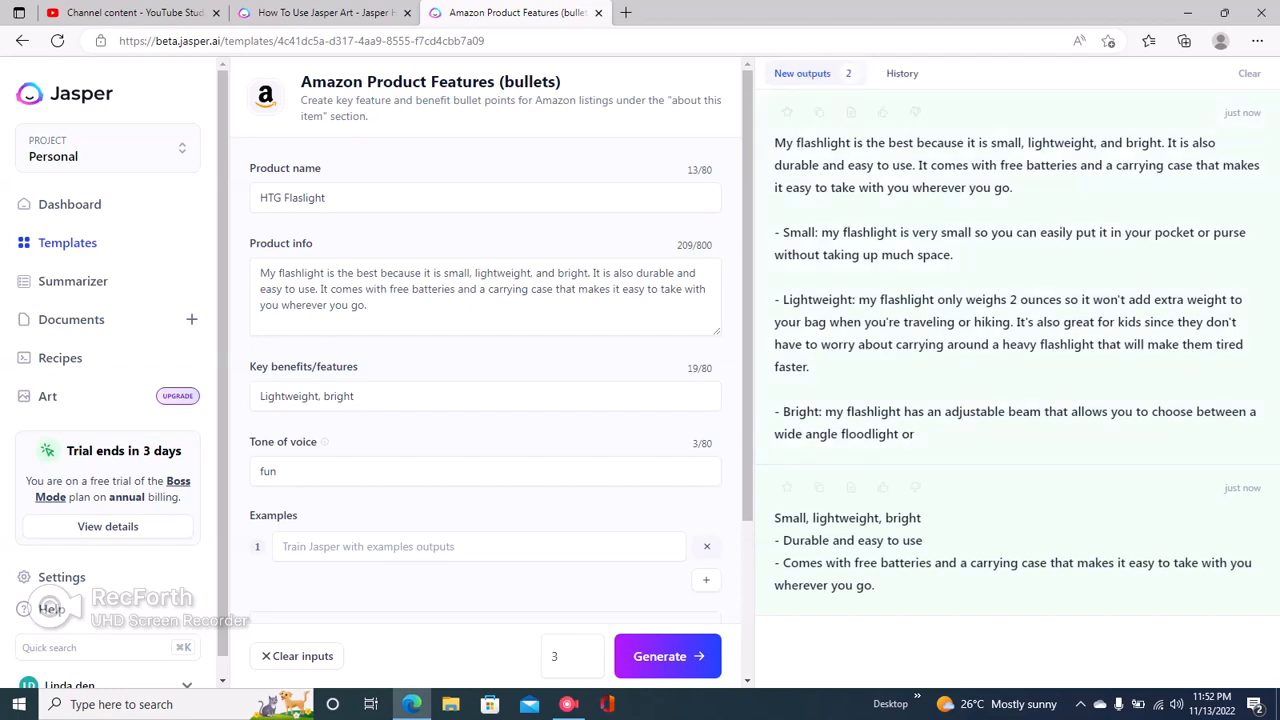
# Review the flashlight's product name and product info text used for the generated feature bullets
pyautogui.moveTo(260, 197); pyautogui.dragTo(303, 197)
pyautogui.moveTo(260, 273); pyautogui.dragTo(368, 306)
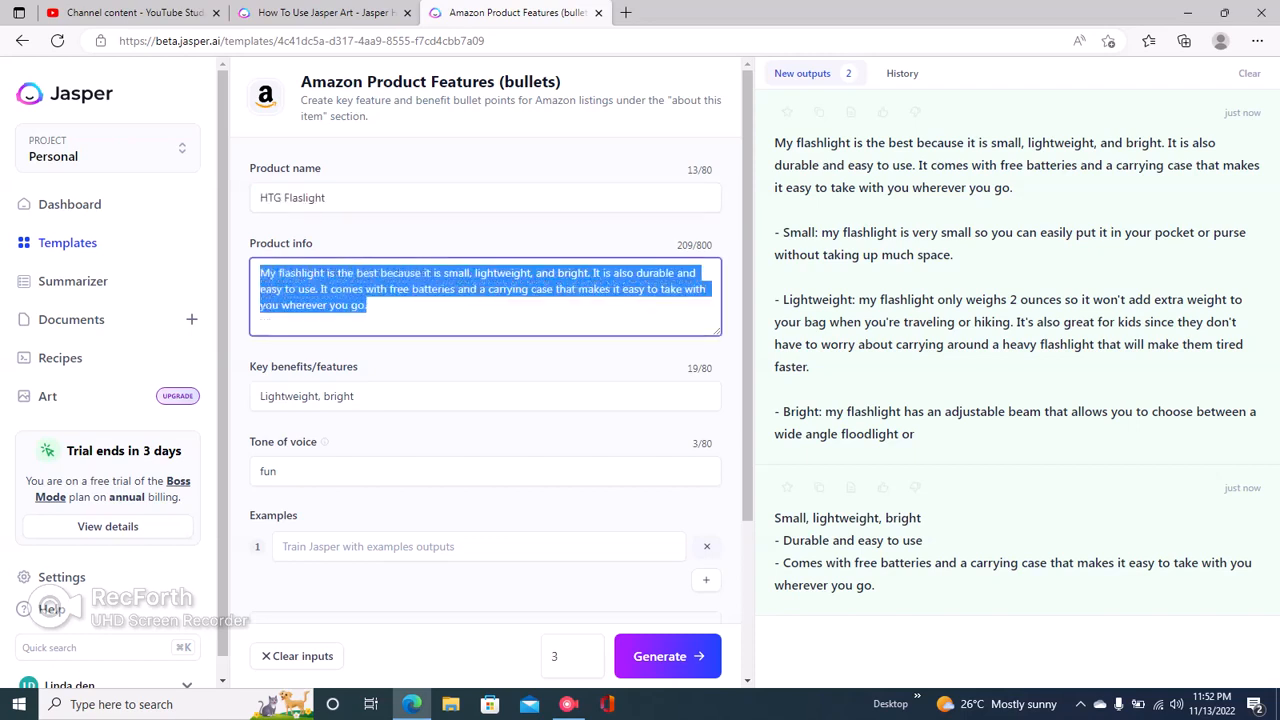
pyautogui.click(430, 307)
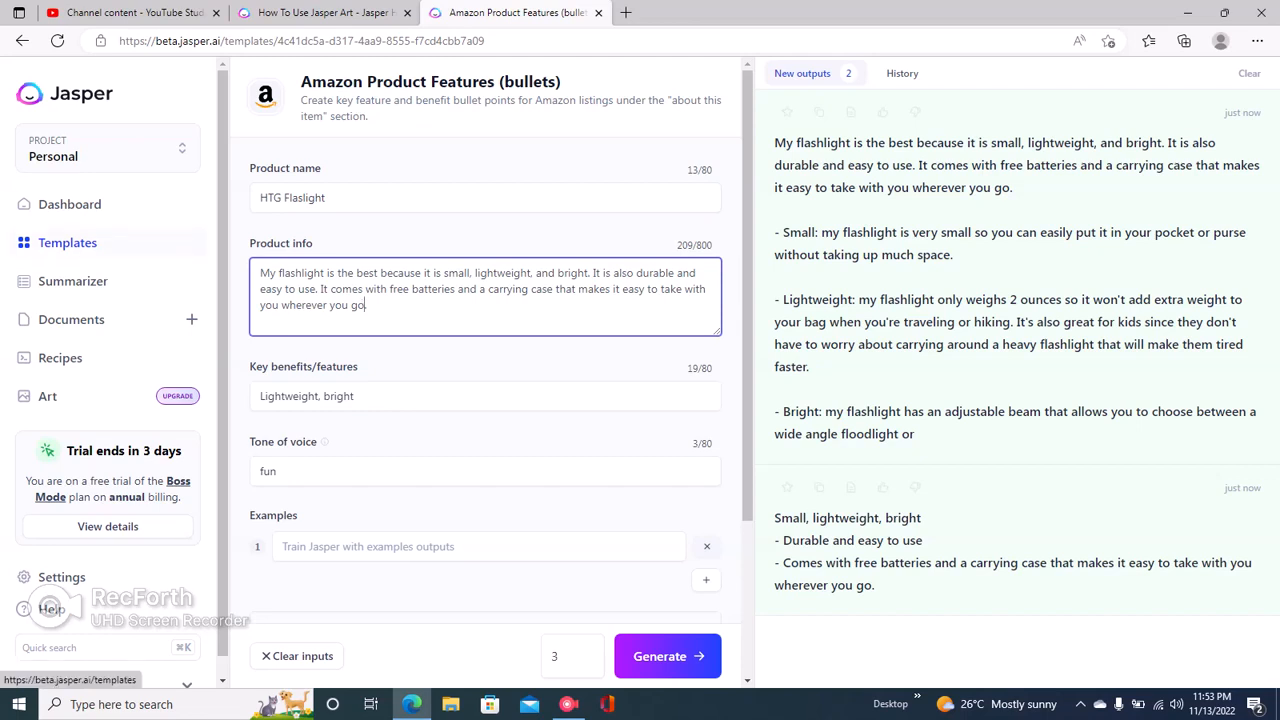
# Return to the template library and open the AIDA Framework template
pyautogui.click(67, 242)
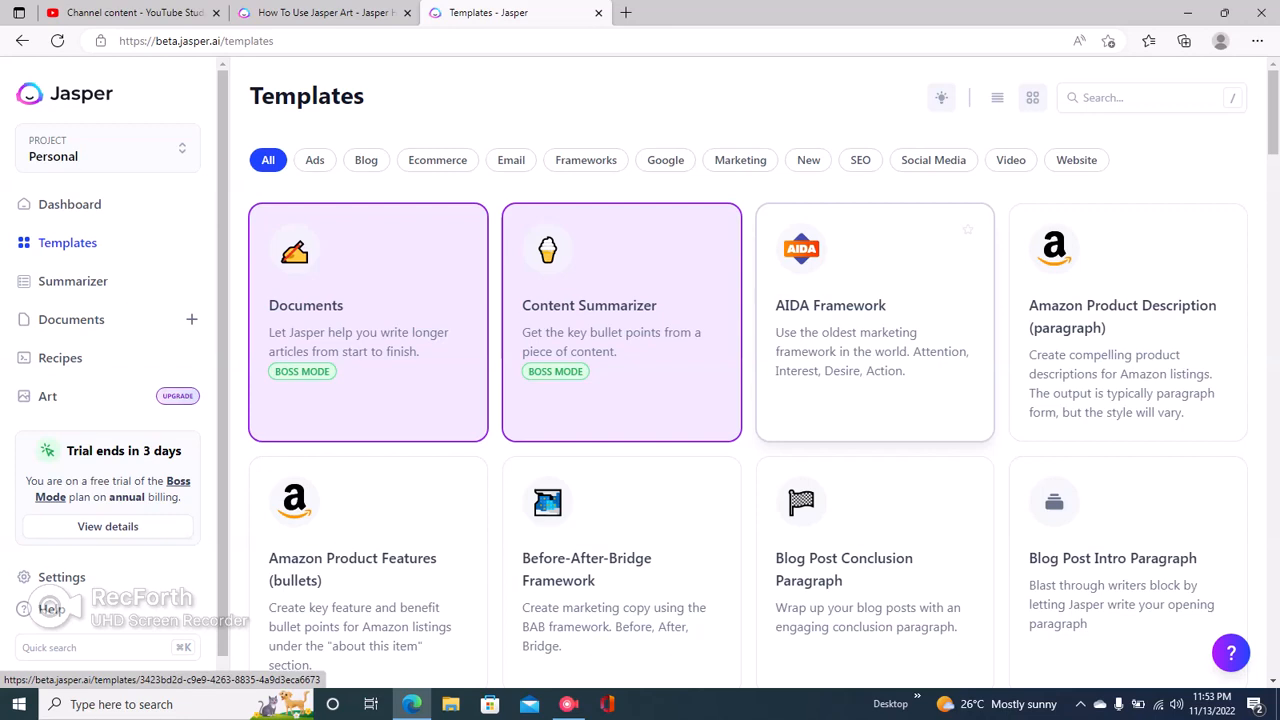
pyautogui.click(875, 320)
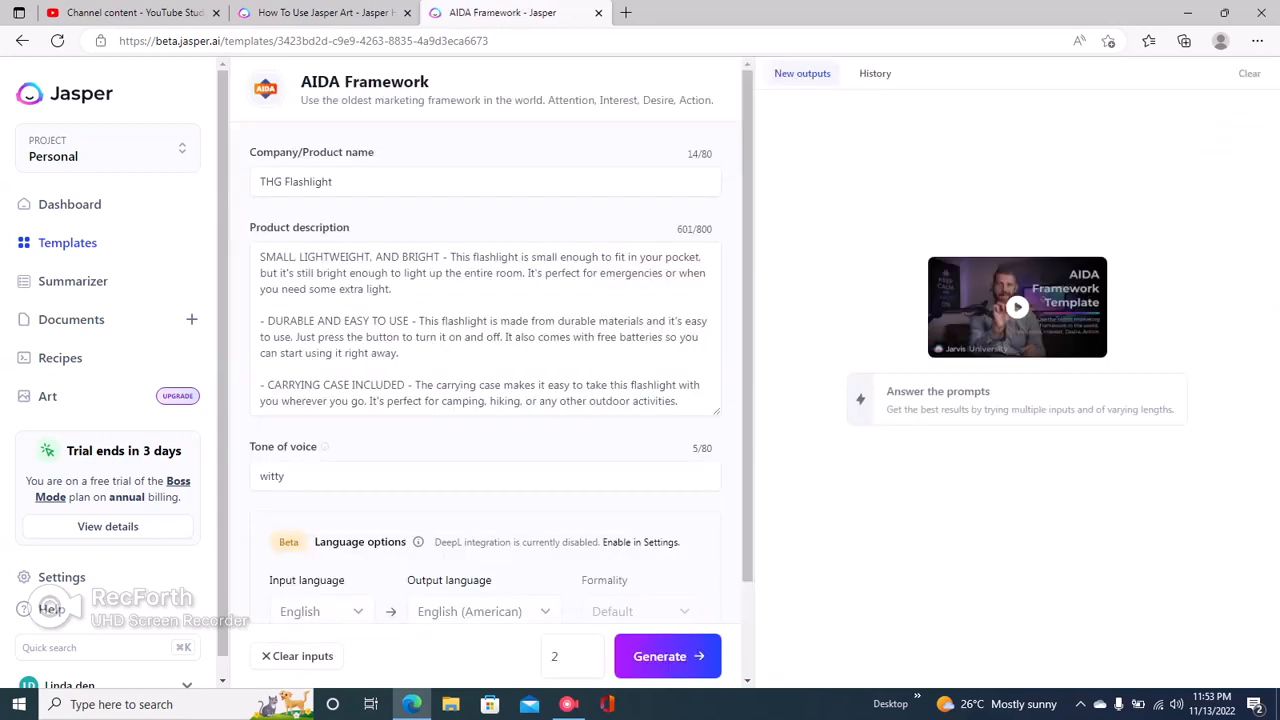
# Examine the company/product name, product description and tone of voice entries in the AIDA Framework form
pyautogui.moveTo(249, 152); pyautogui.dragTo(712, 153)
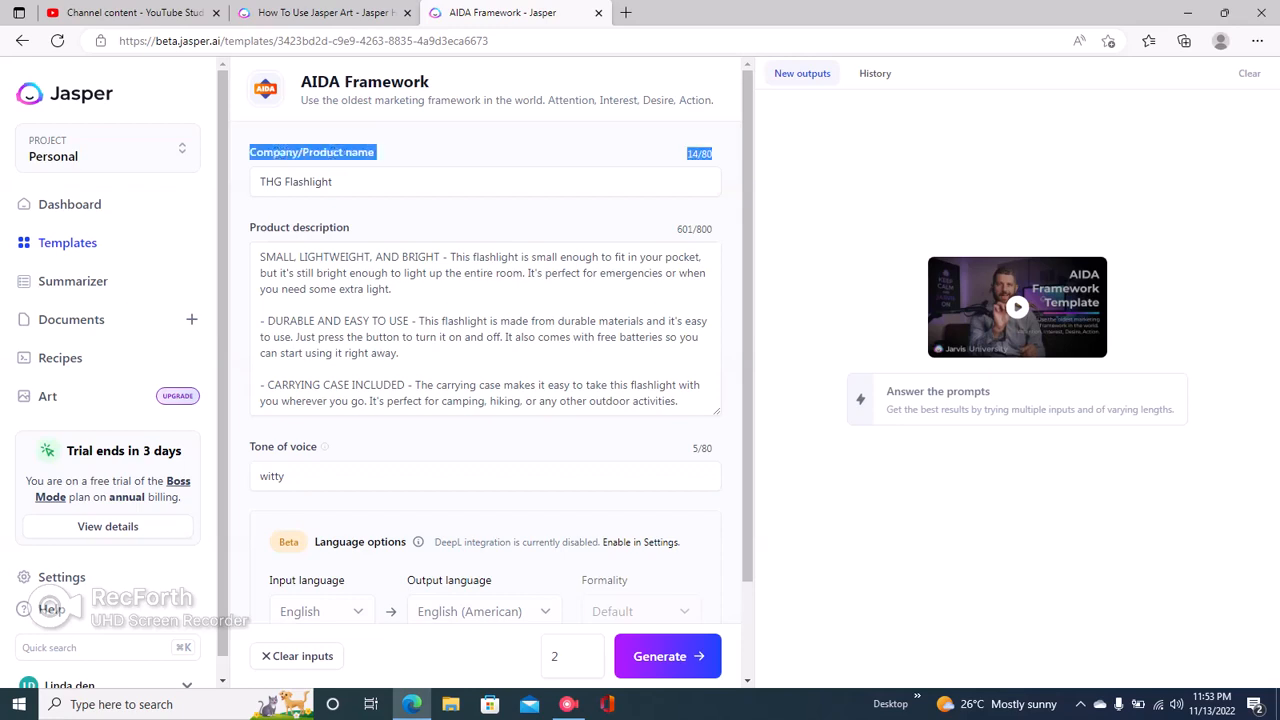
pyautogui.click(332, 181)
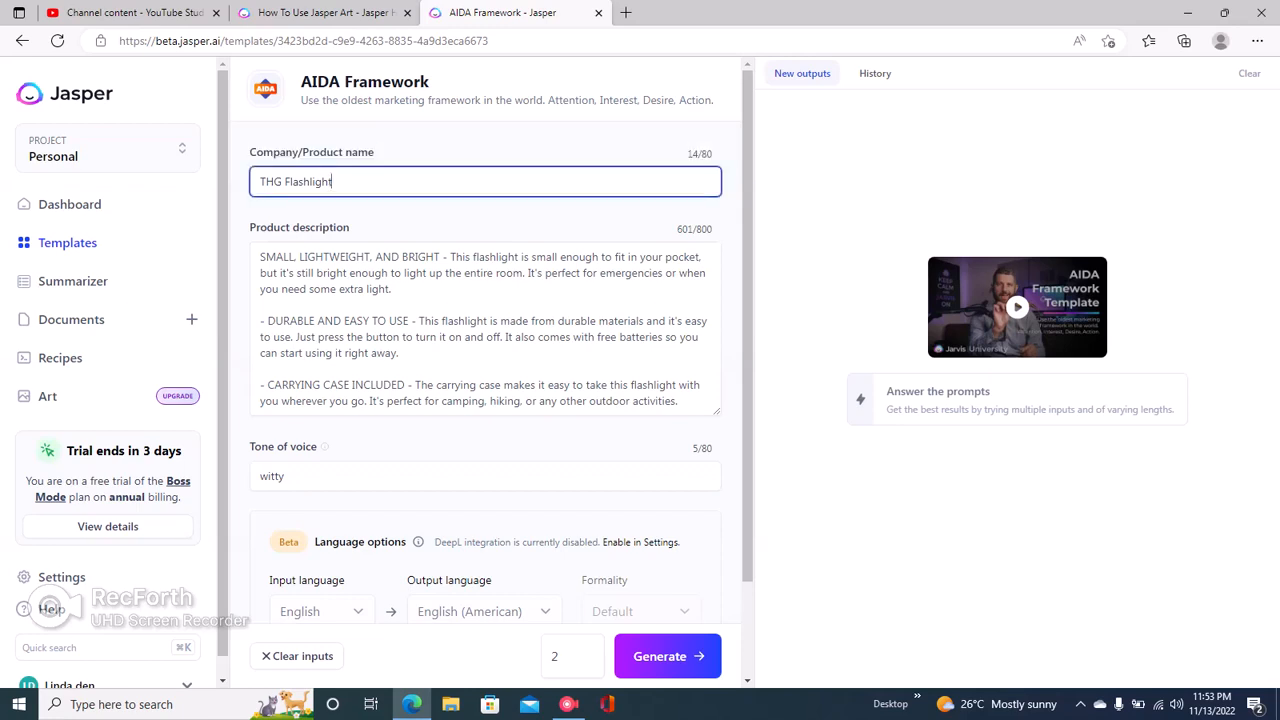
pyautogui.moveTo(333, 182); pyautogui.dragTo(259, 182)
pyautogui.click(250, 227)
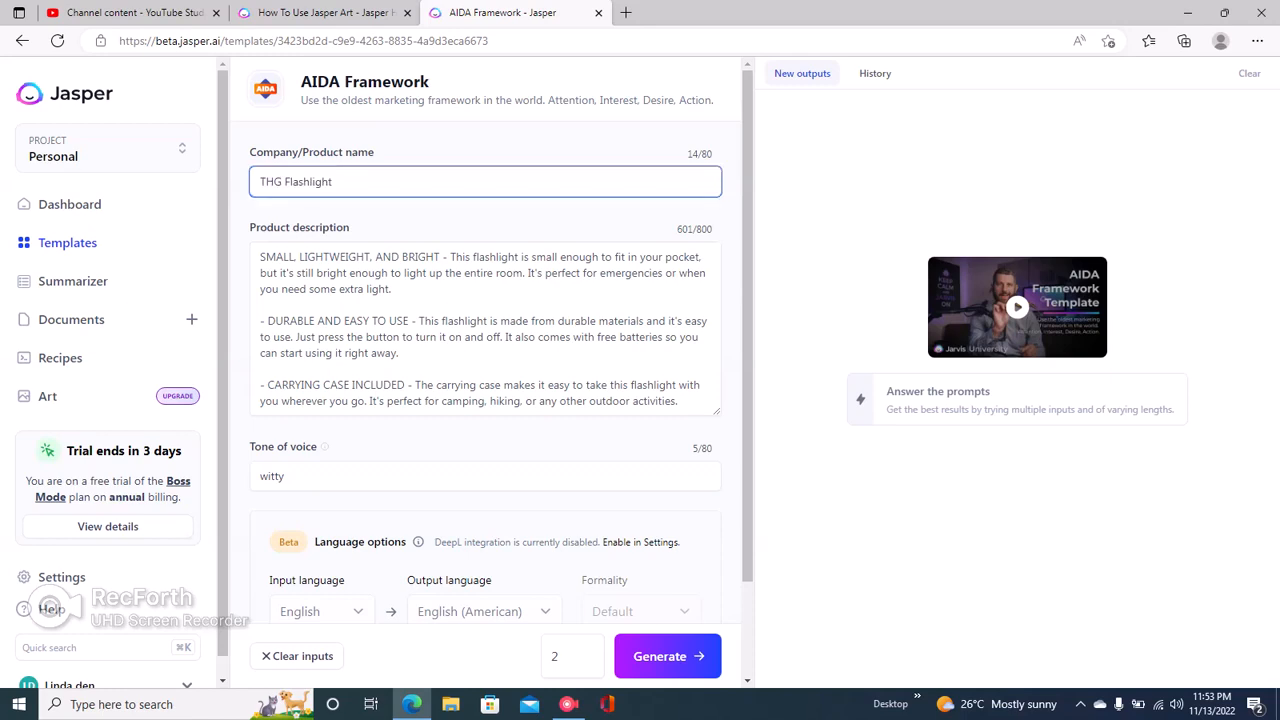
pyautogui.moveTo(250, 227); pyautogui.dragTo(350, 227)
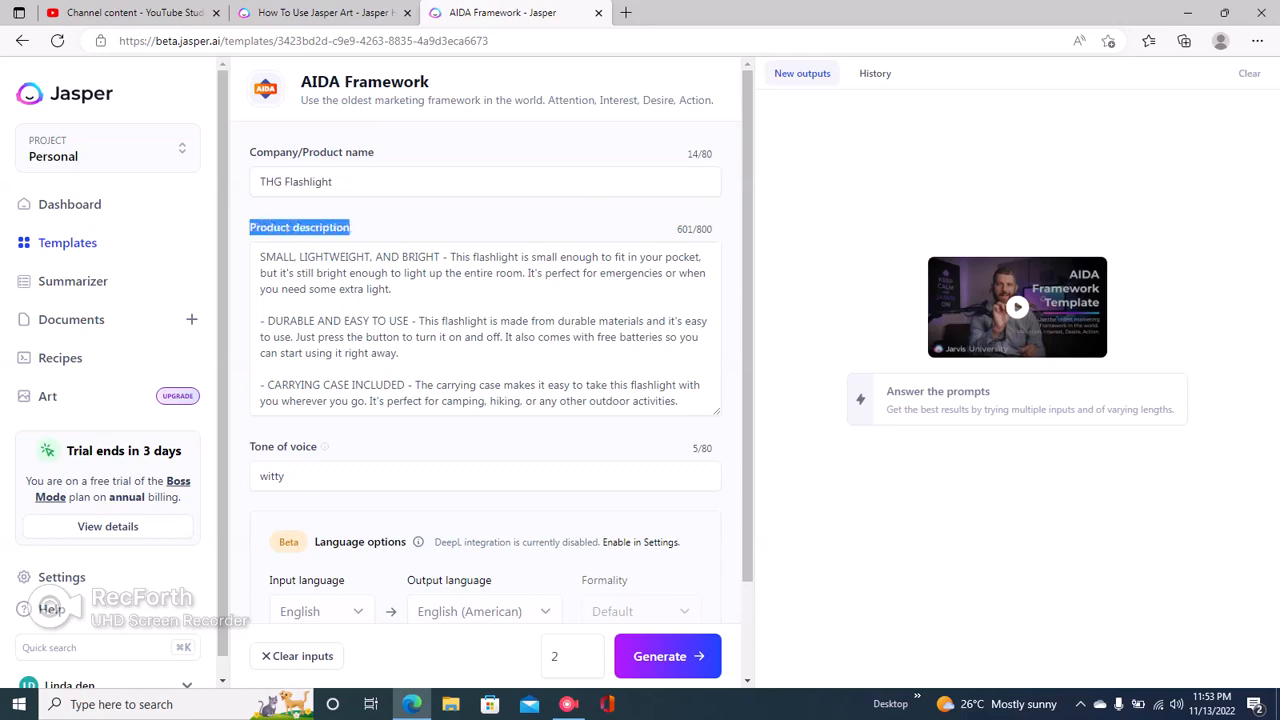
pyautogui.click(348, 257)
pyautogui.moveTo(260, 257); pyautogui.dragTo(588, 401)
pyautogui.click(250, 447)
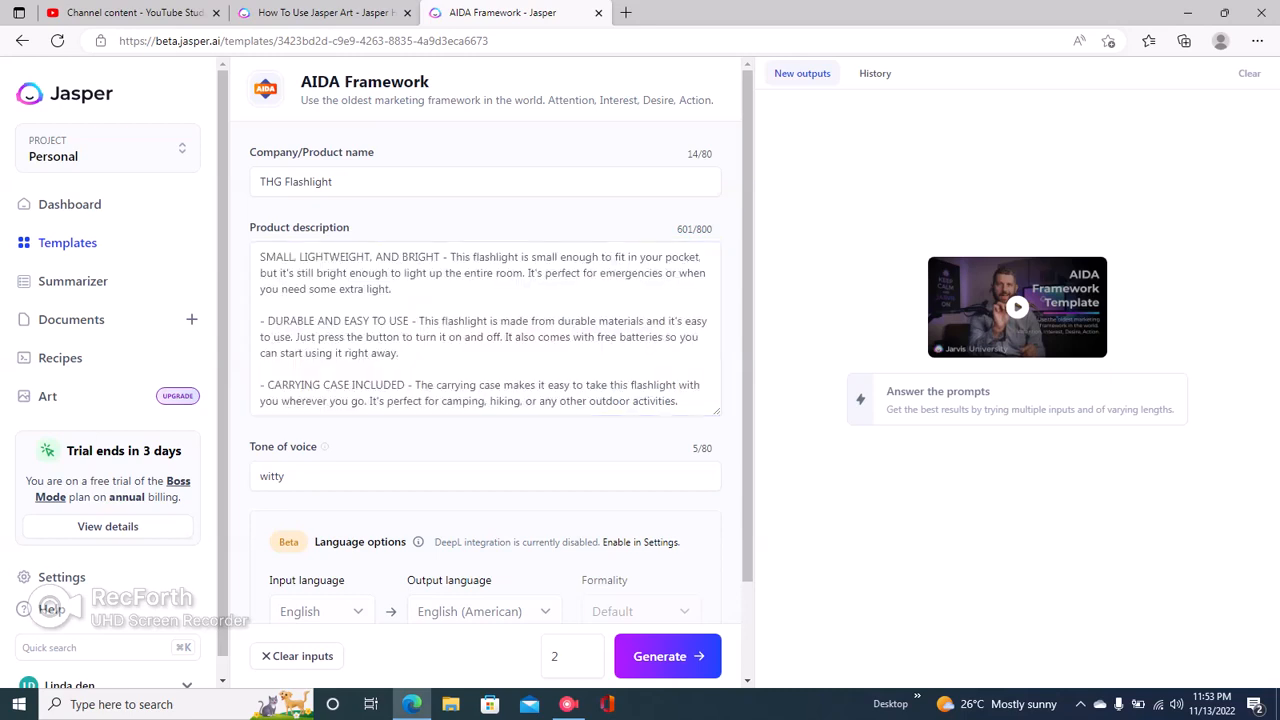
pyautogui.moveTo(250, 447); pyautogui.dragTo(312, 447)
pyautogui.click(300, 477)
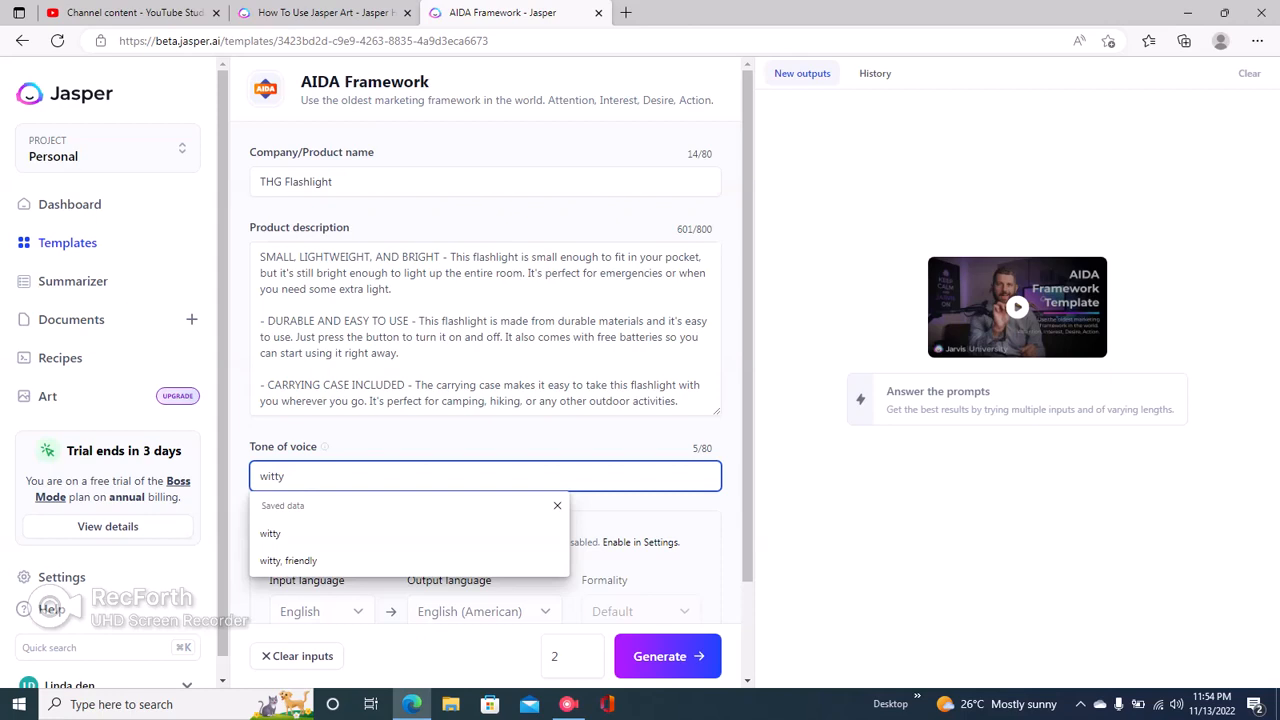
pyautogui.click(640, 502)
# Generate AIDA marketing copy for the THG Flashlight in a witty tone and read the outputs
pyautogui.click(662, 656)
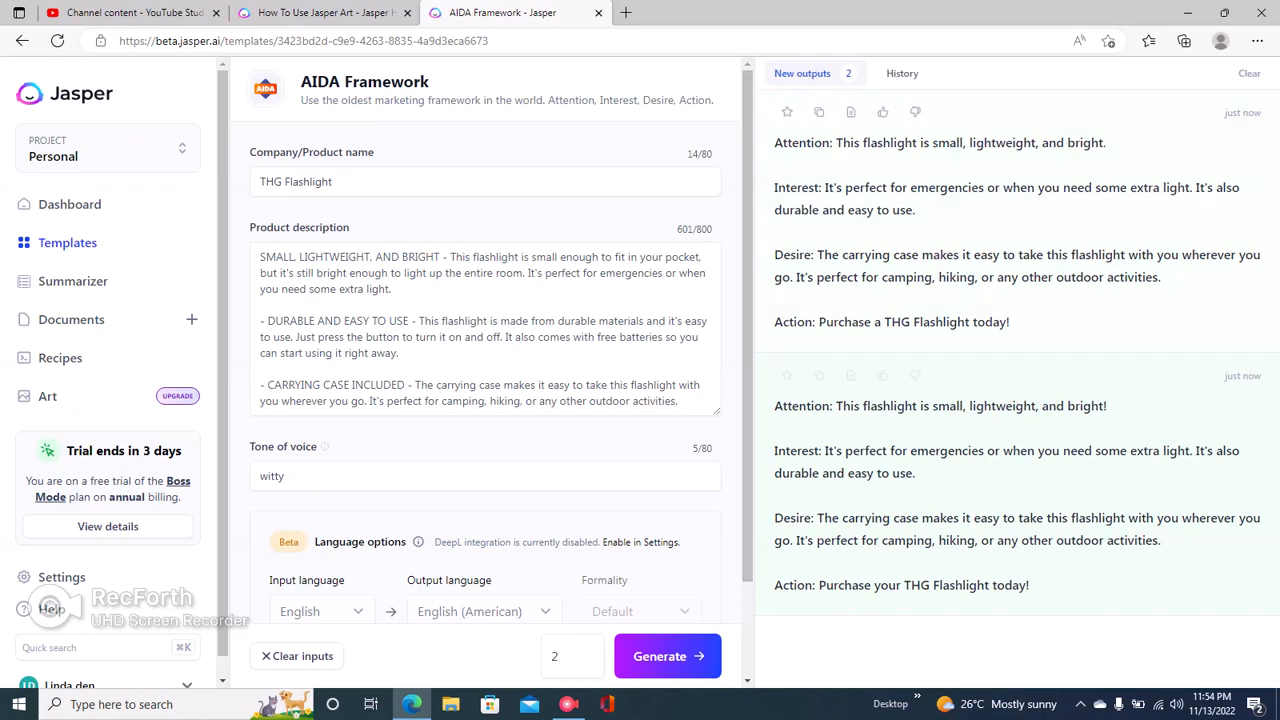
pyautogui.moveTo(818, 321); pyautogui.dragTo(1038, 302)
pyautogui.click(1038, 302)
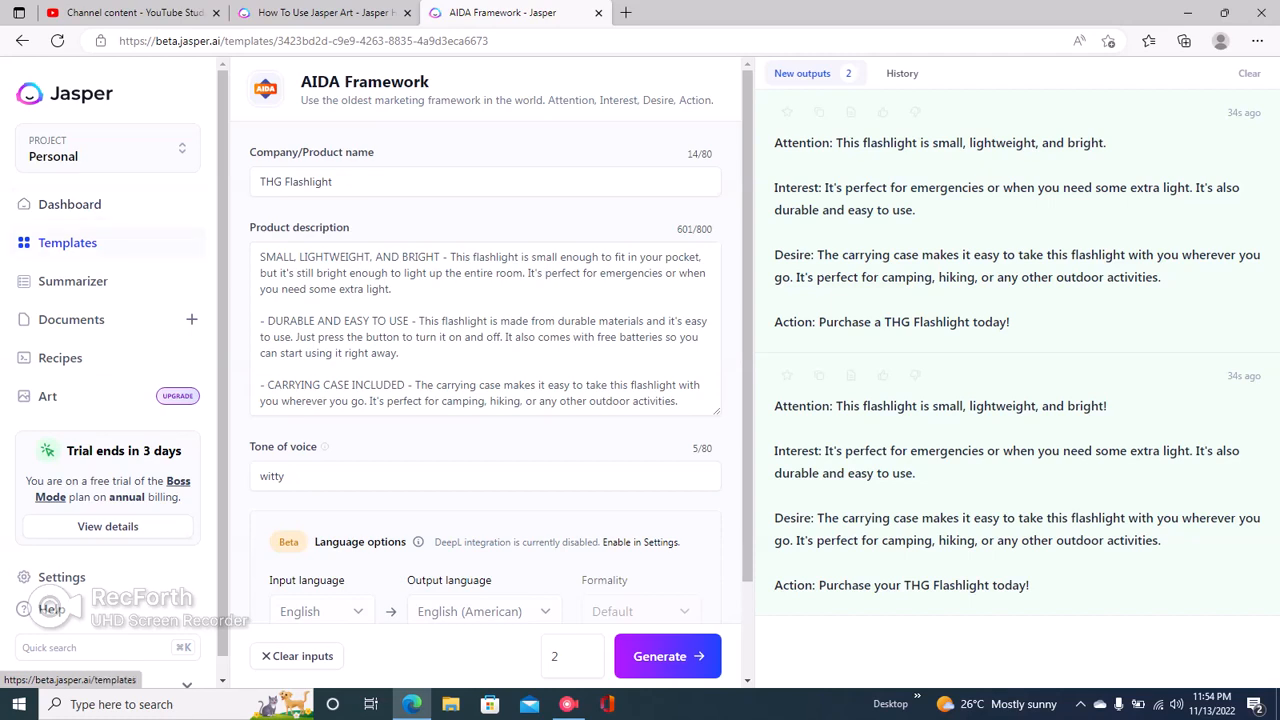
# Return to the template library and open the PAS Framework template
pyautogui.click(67, 242)
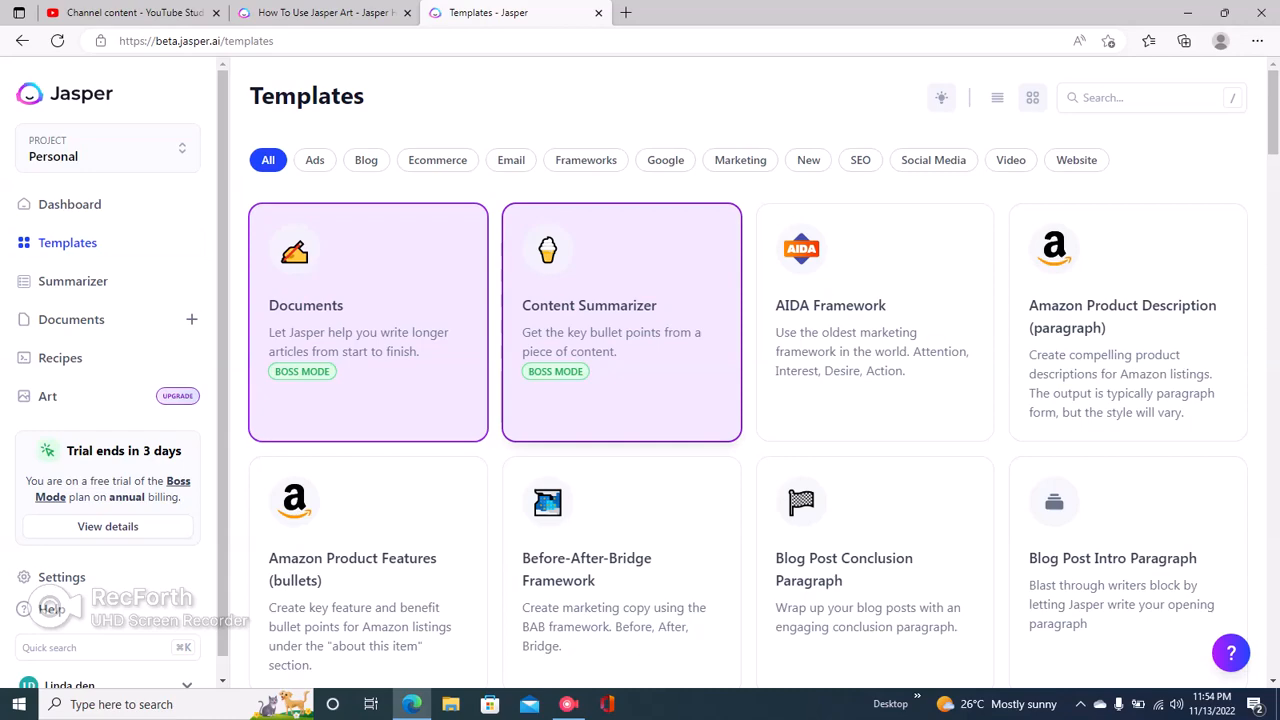
pyautogui.scroll(-8, 968, 212)
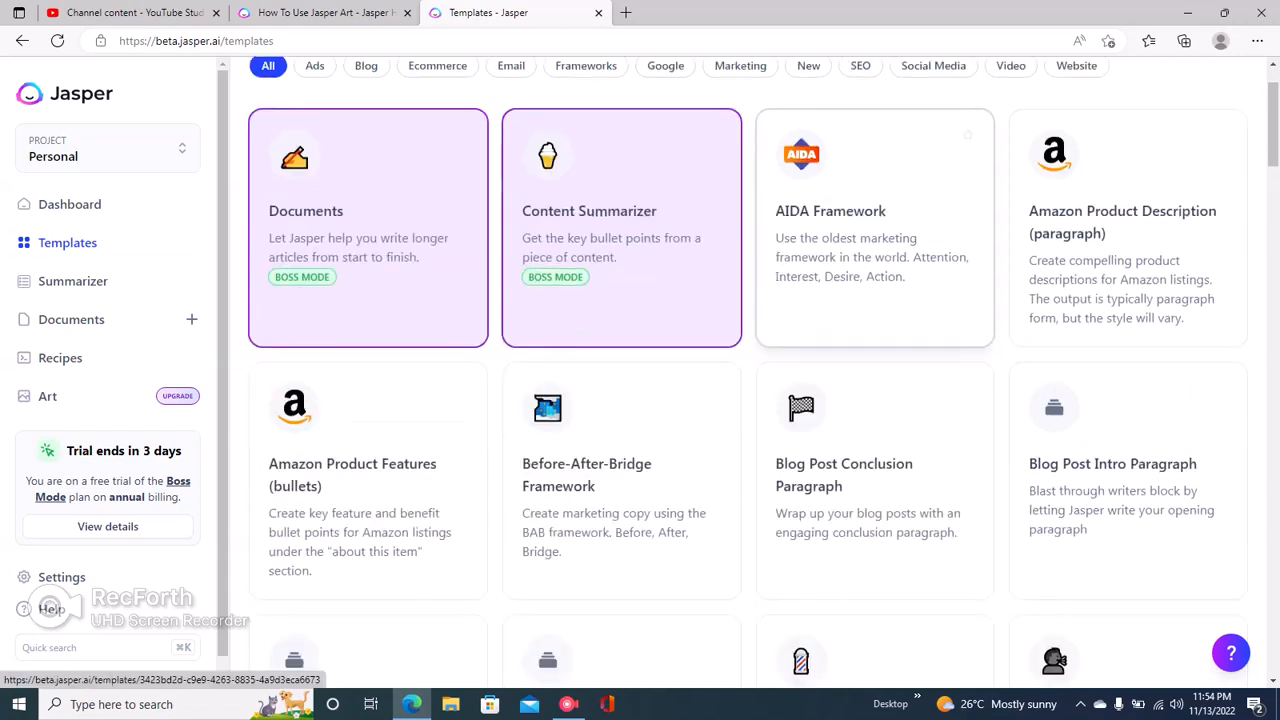
pyautogui.scroll(-10, 968, 212)
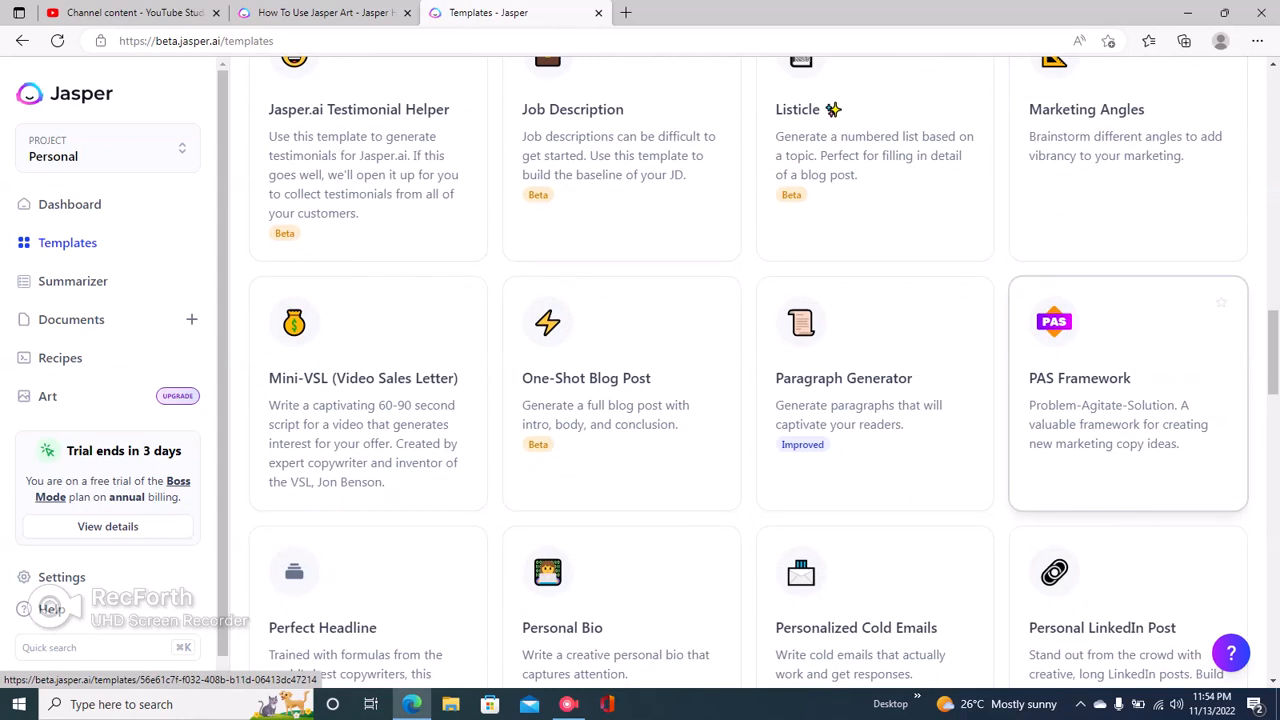
pyautogui.click(1128, 395)
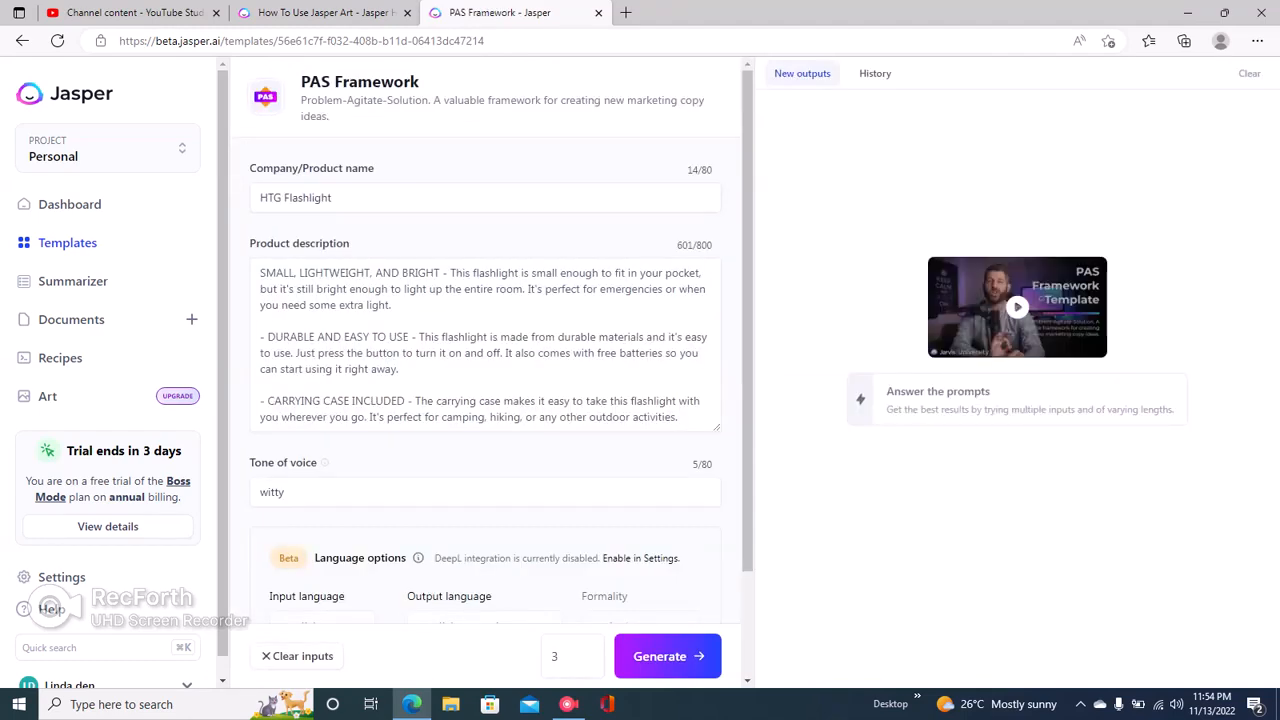
# Check the PAS form's product name, description and tone entries, and generate PAS marketing copy for the HTG Flashlight in a witty tone
pyautogui.moveTo(374, 168); pyautogui.dragTo(249, 168)
pyautogui.click(344, 243)
pyautogui.moveTo(344, 243); pyautogui.dragTo(249, 243)
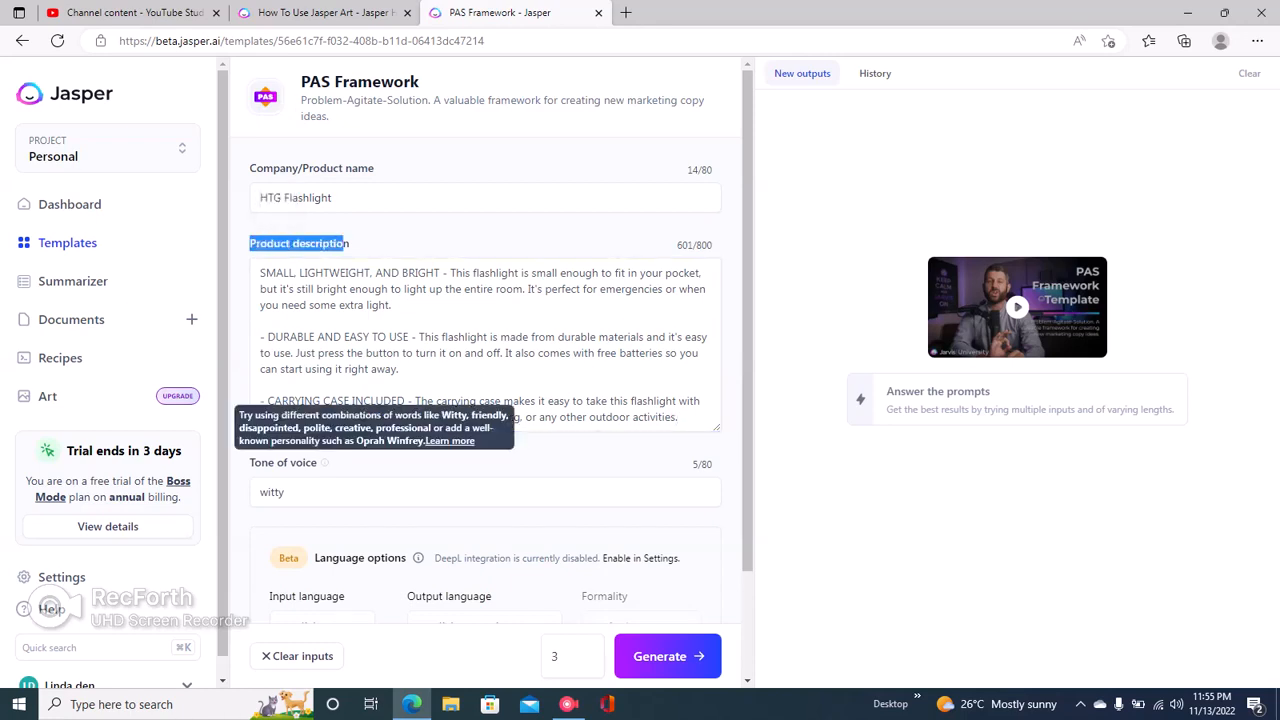
pyautogui.click(318, 463)
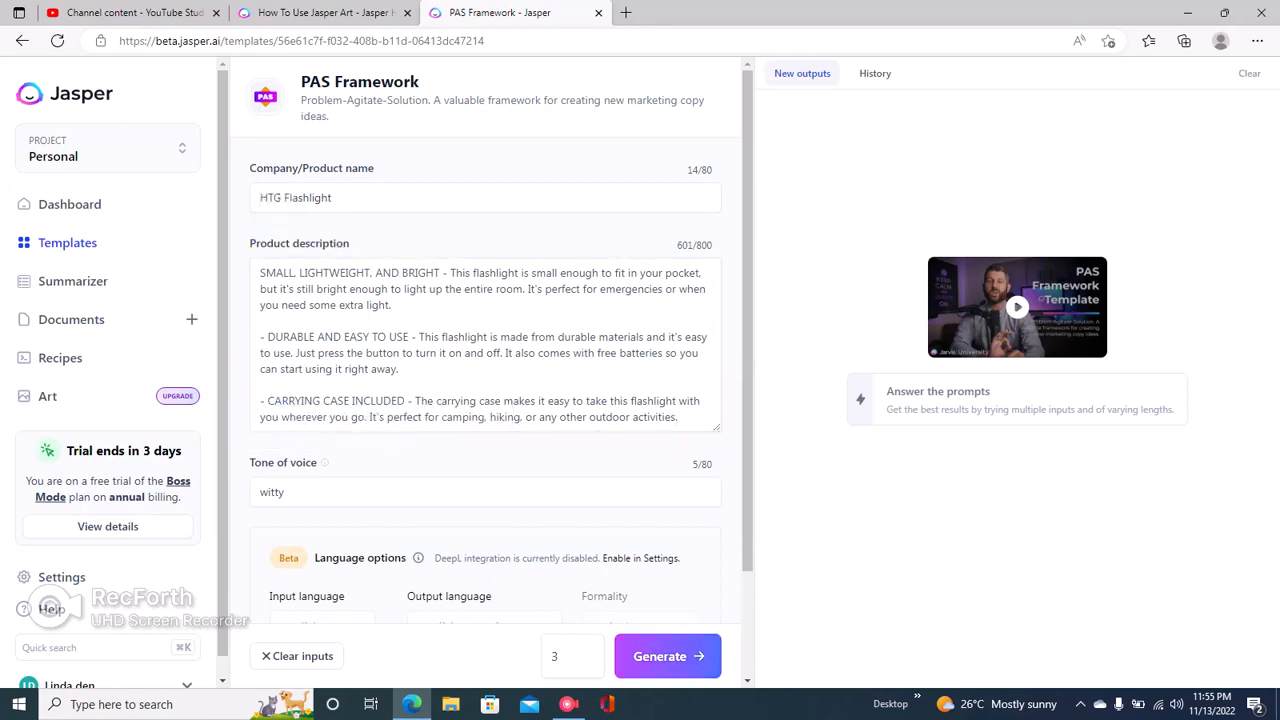
pyautogui.click(667, 656)
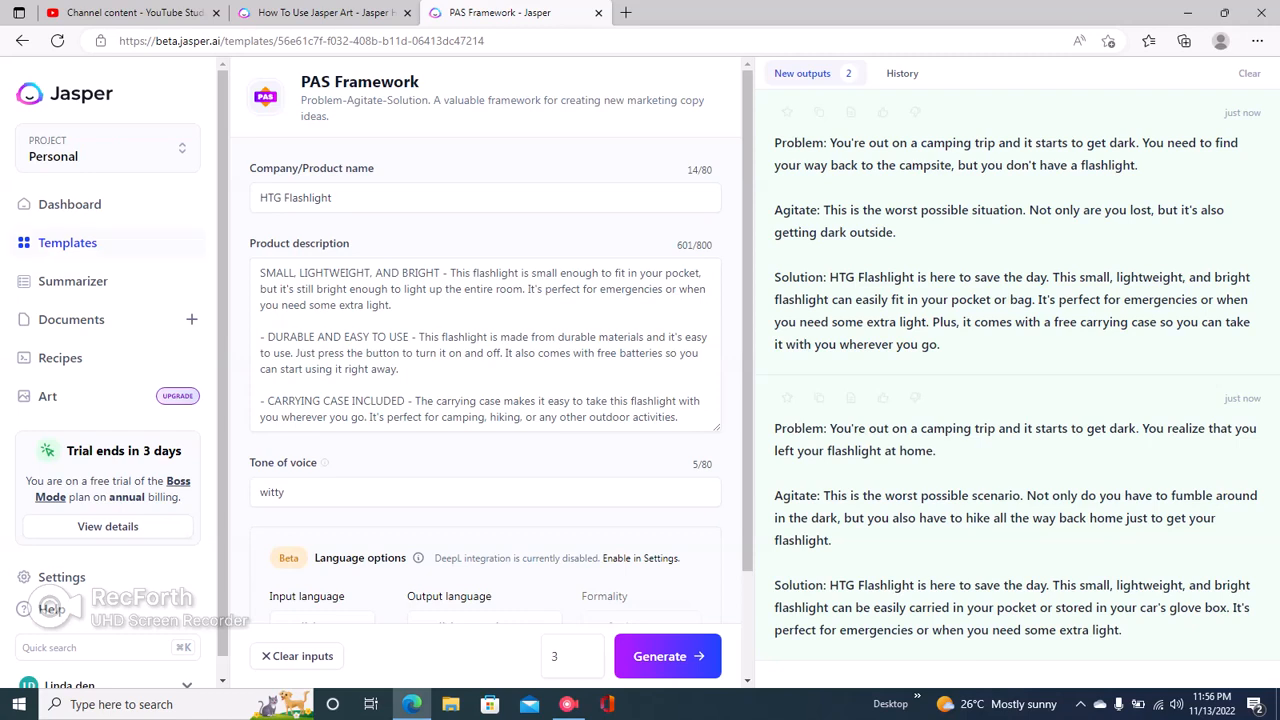
# Go back to the template library and browse the other available copywriting templates
pyautogui.click(67, 243)
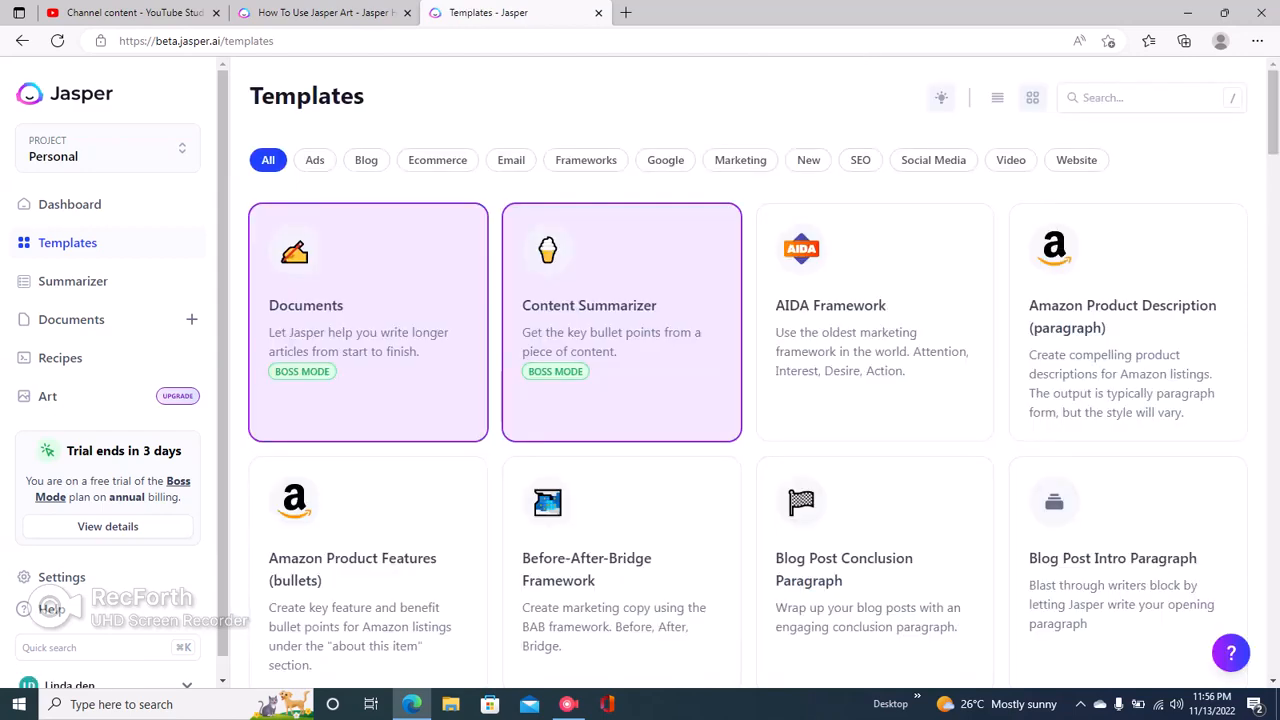
pyautogui.scroll(-9, 875, 400)
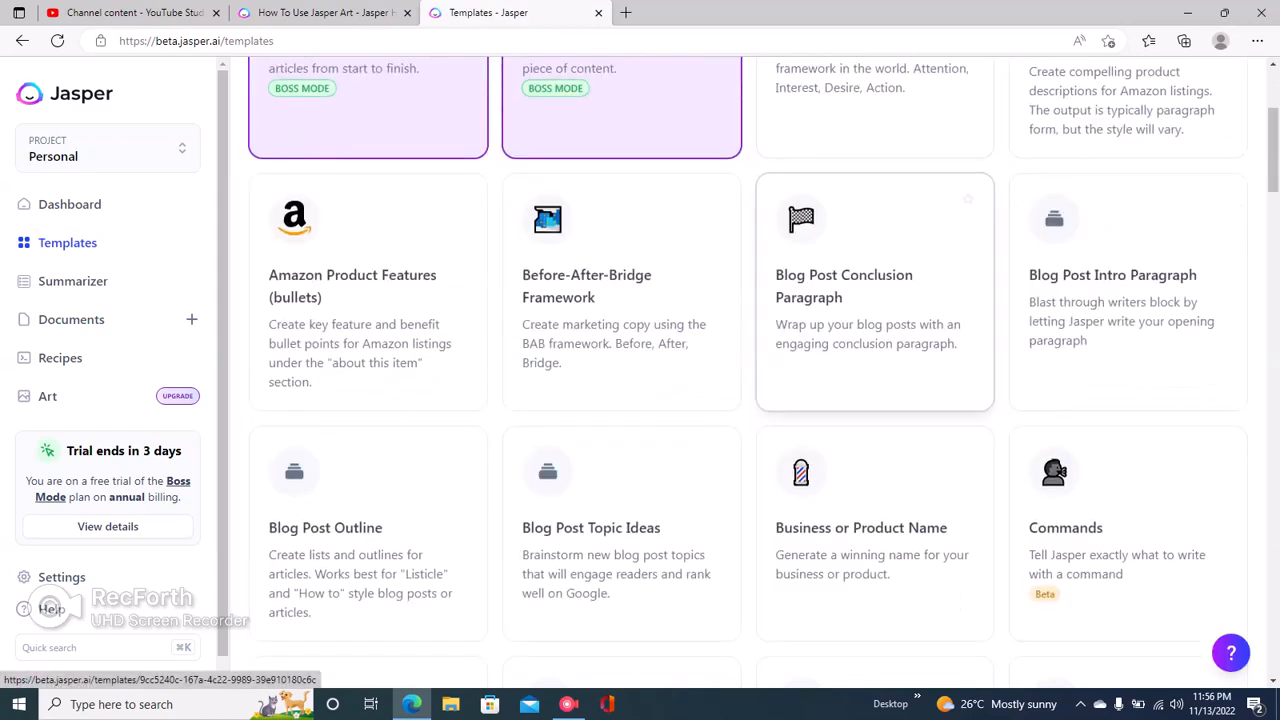
pyautogui.scroll(-8, 1130, 500)
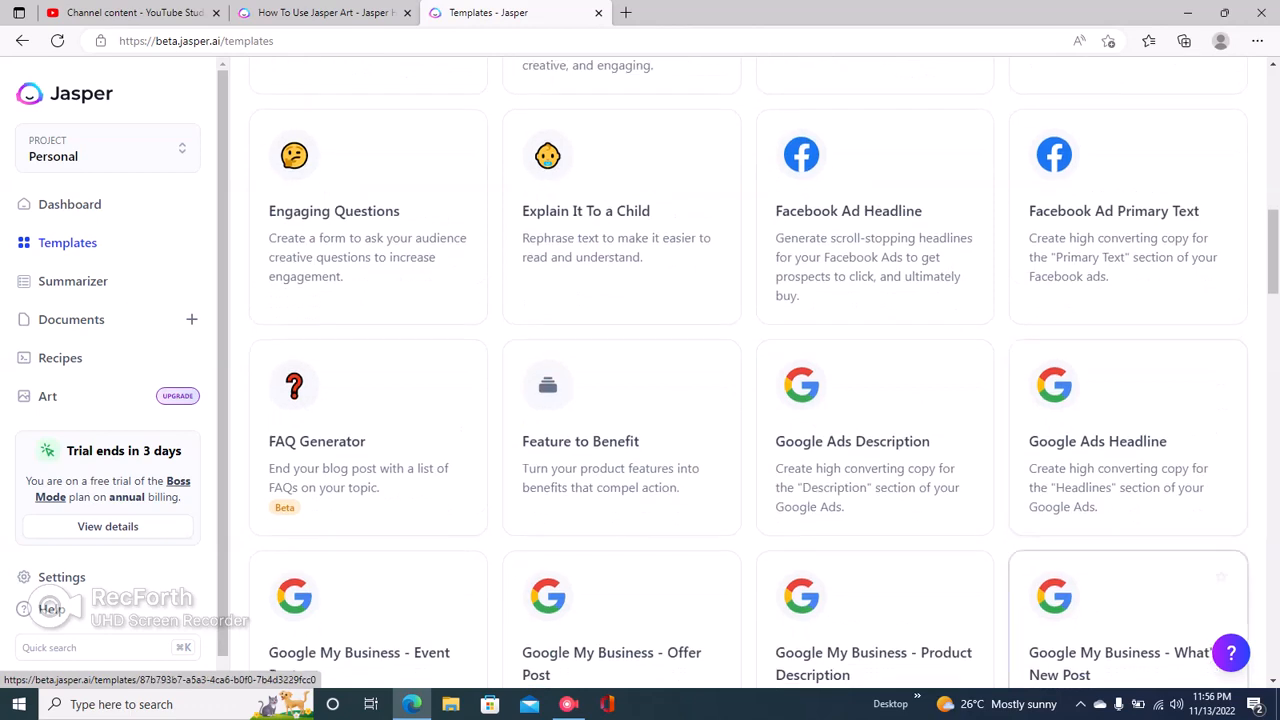
pyautogui.scroll(-1, 1130, 379)
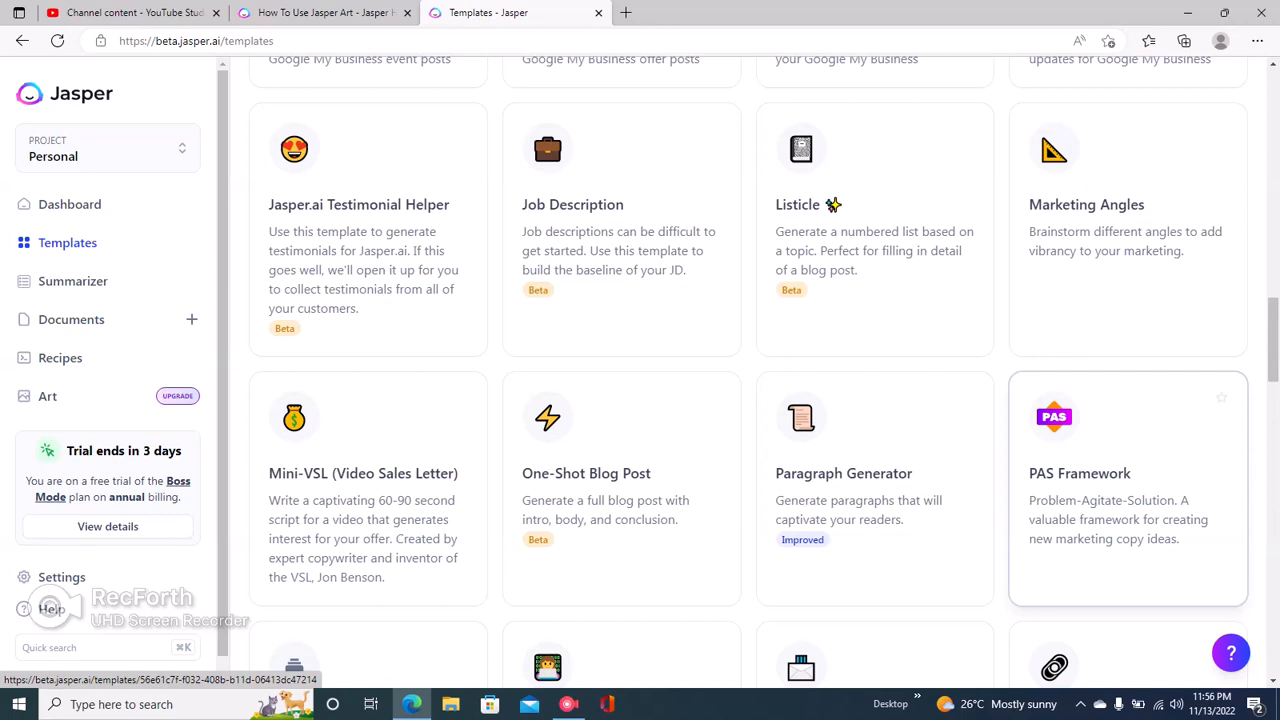
pyautogui.click(568, 704)
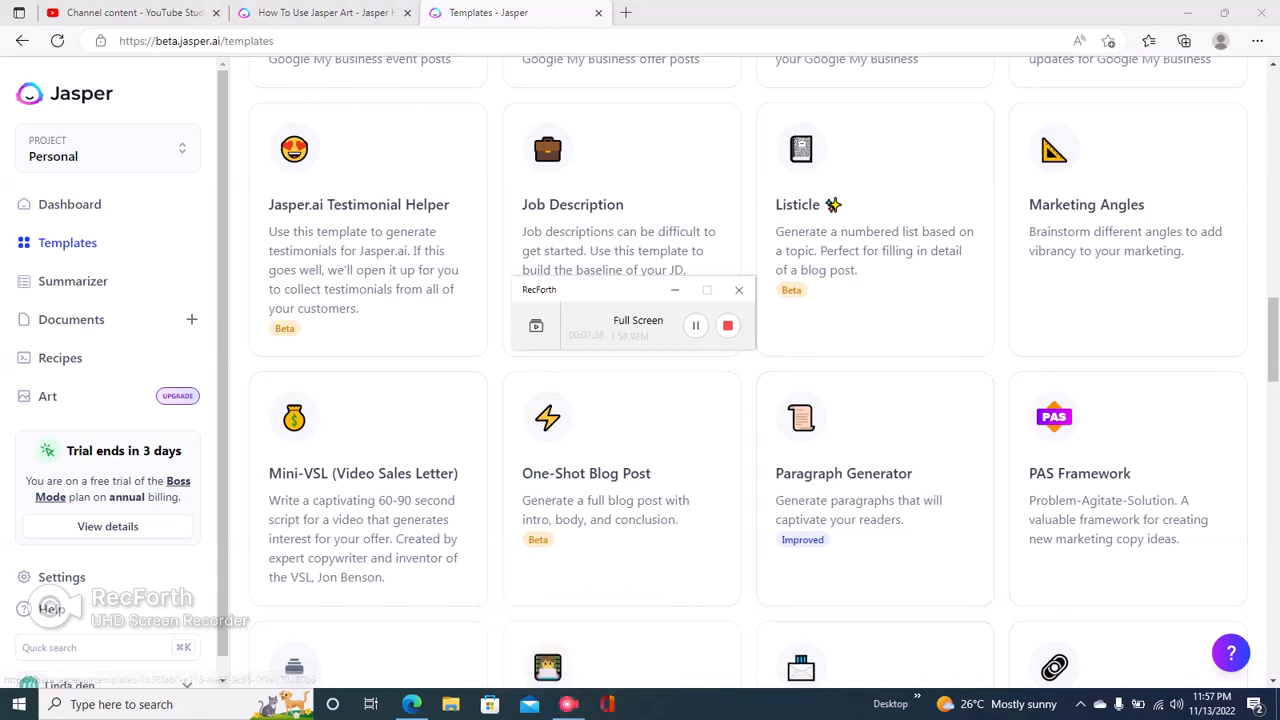
pyautogui.doubleClick(538, 540)
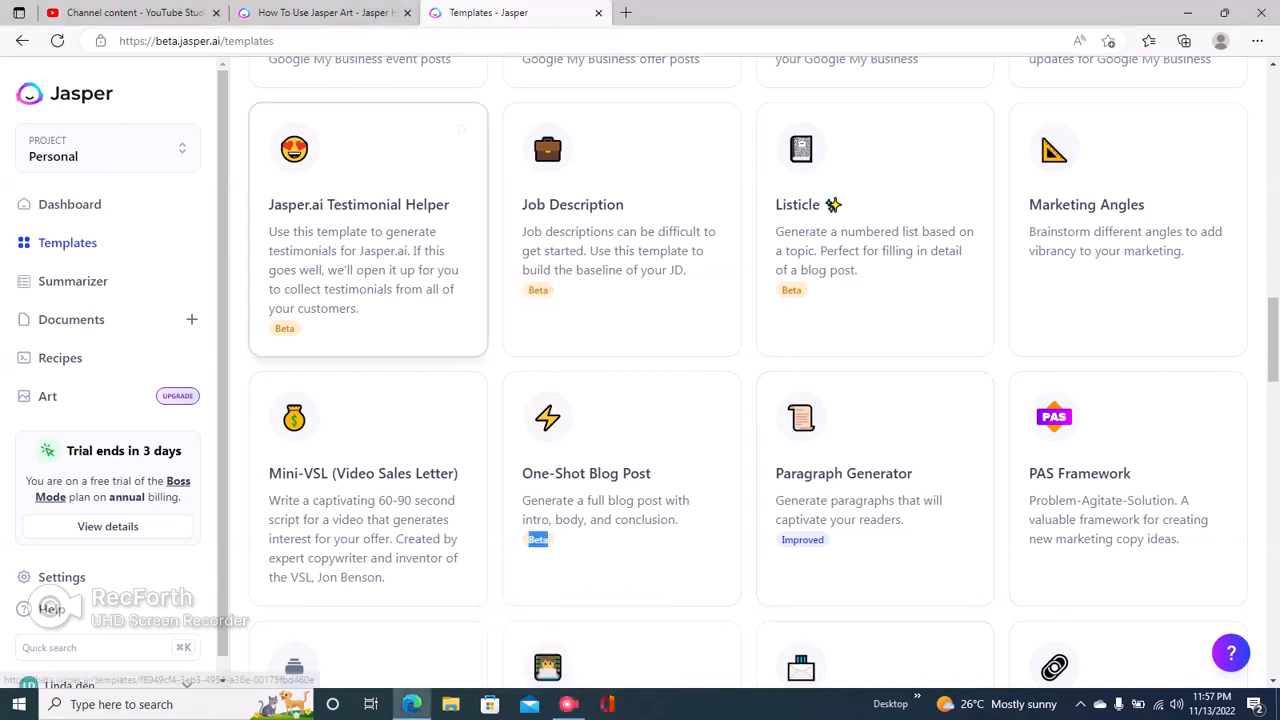
pyautogui.scroll(8, 370, 250)
pyautogui.scroll(10, 370, 450)
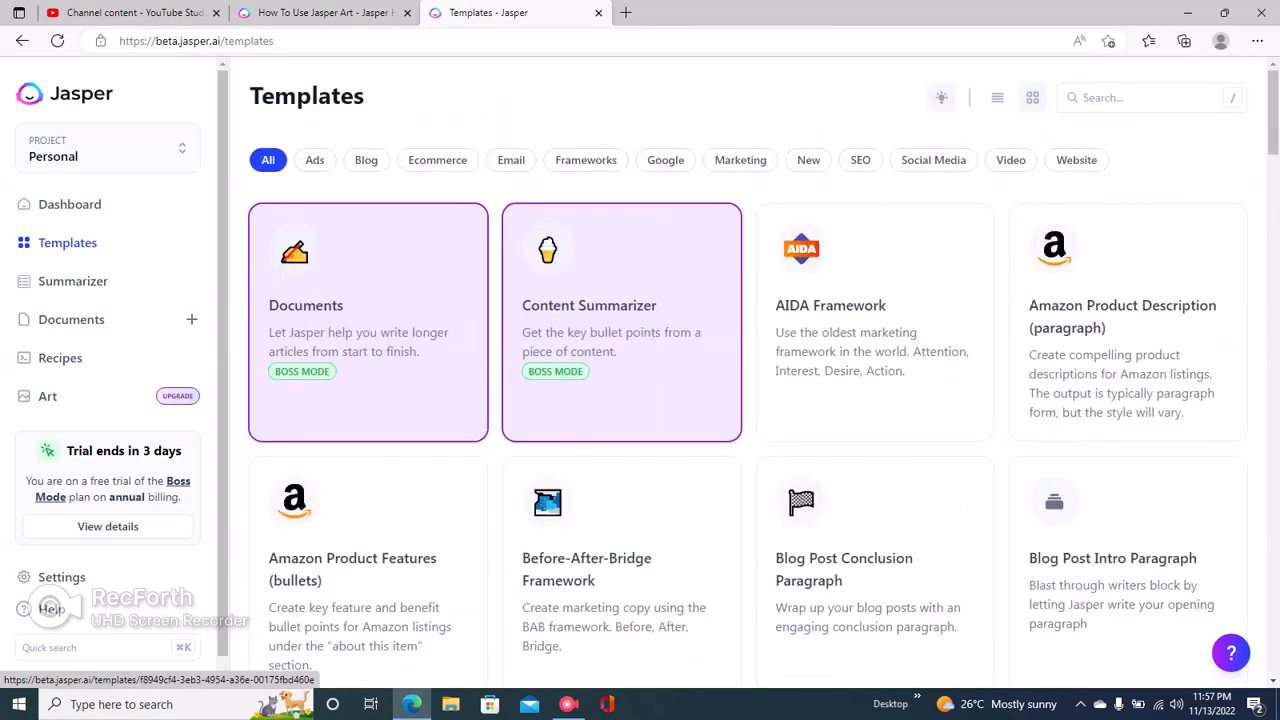